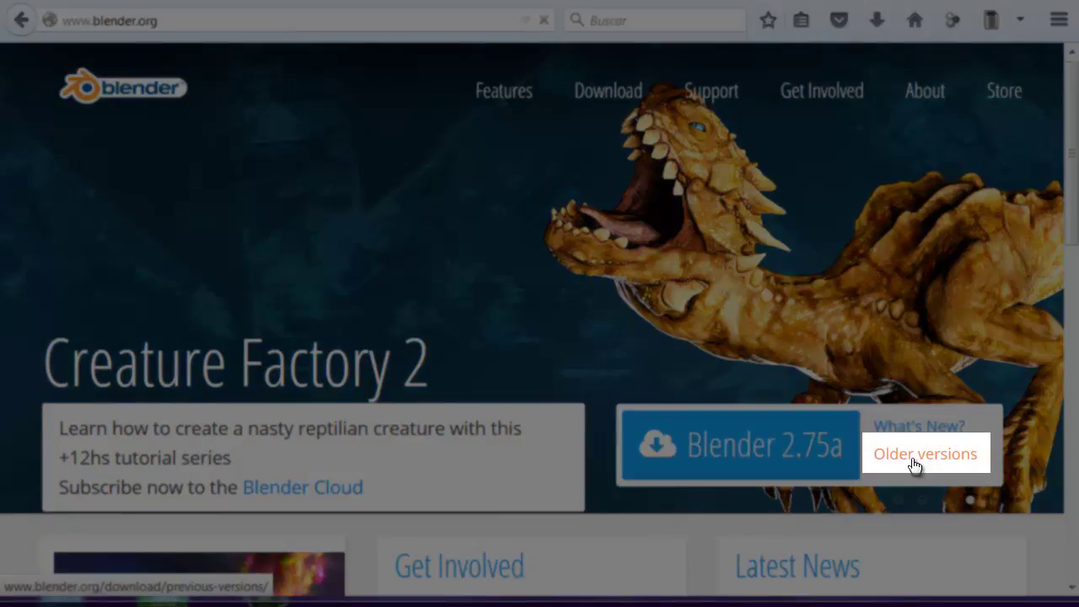
Go from Older versions to the download.blender.org release archive and open the Blender2.71 folder
click(913, 464)
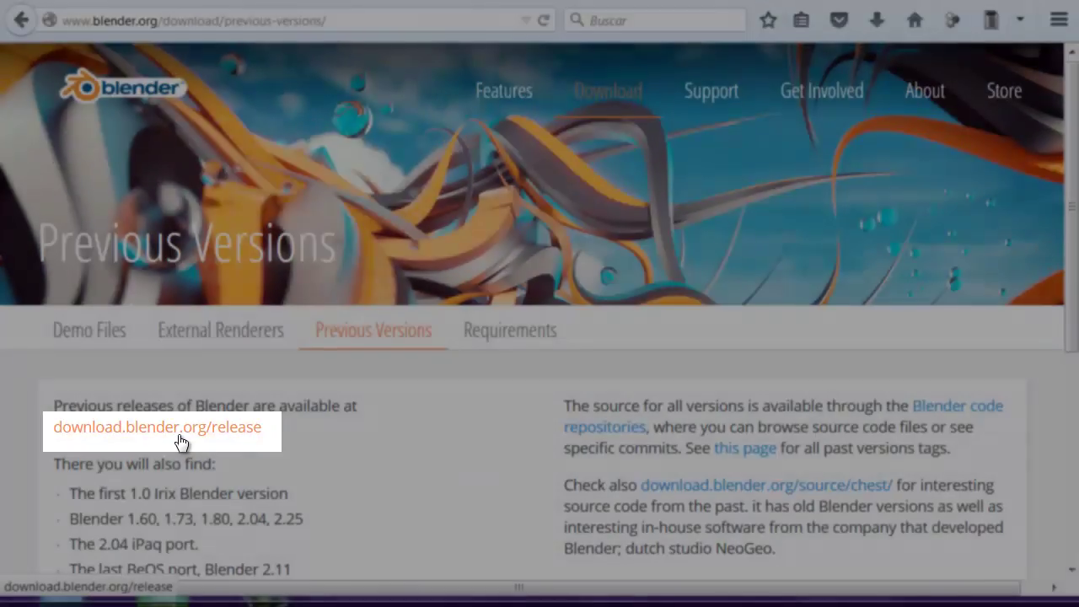
click(180, 440)
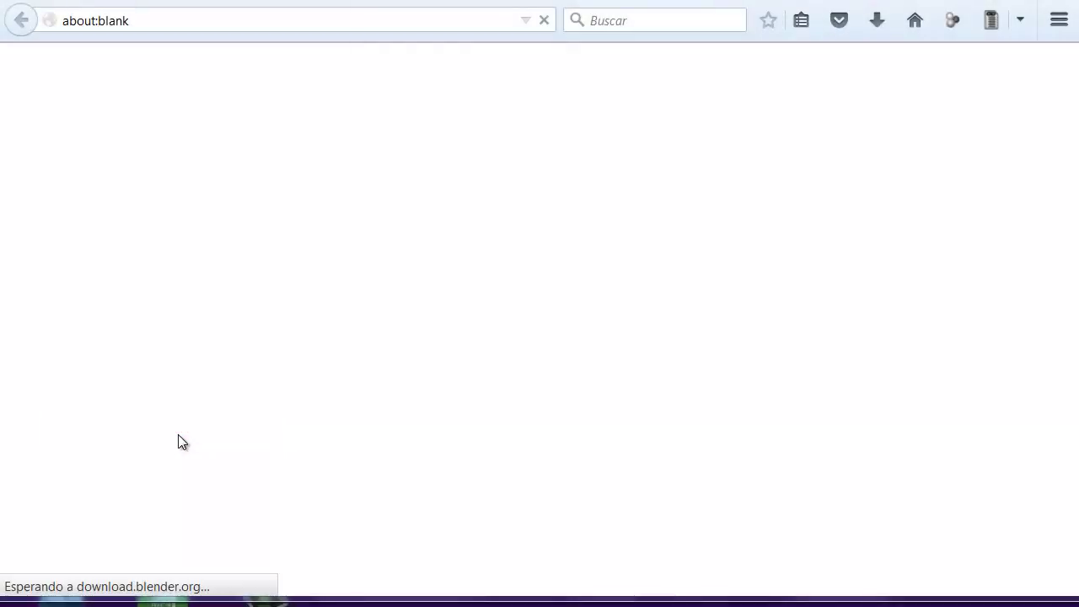
scroll(179, 440, down, 5)
scroll(179, 441, down, 4)
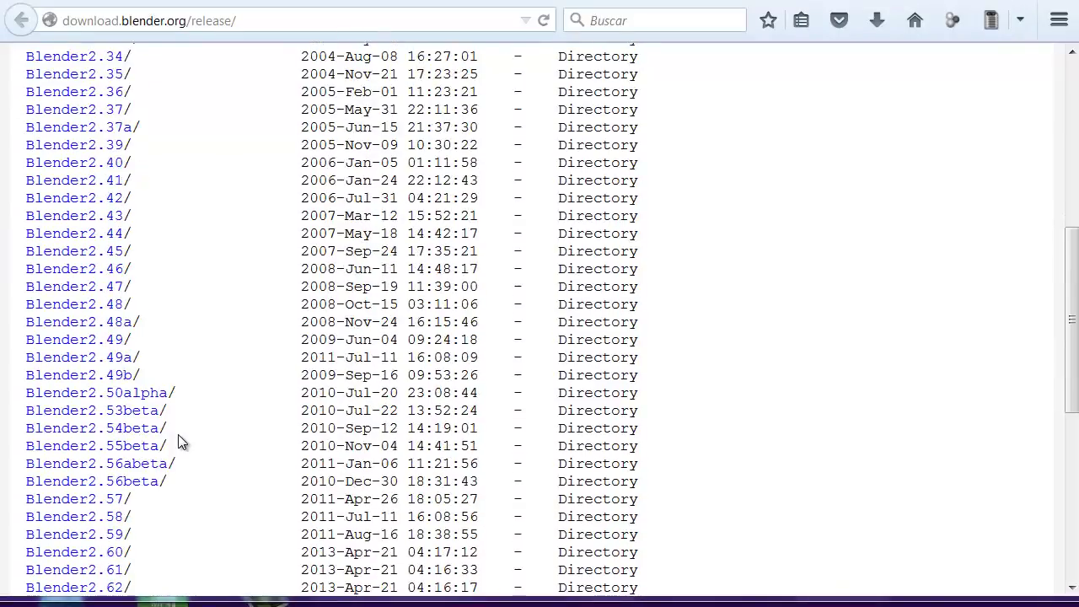
scroll(178, 441, down, 6)
scroll(180, 440, down, 2)
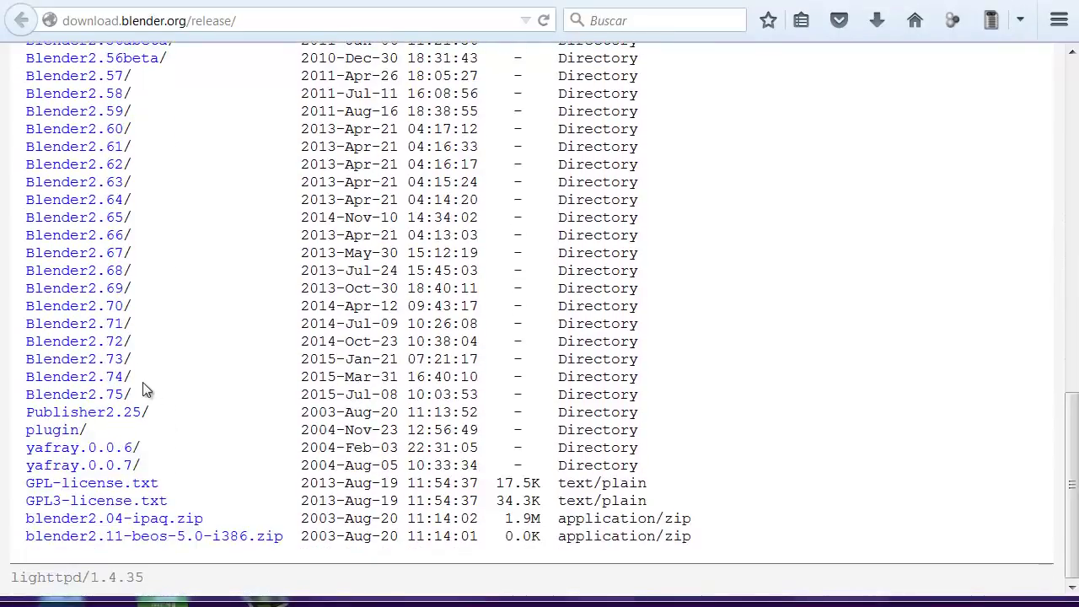
click(107, 333)
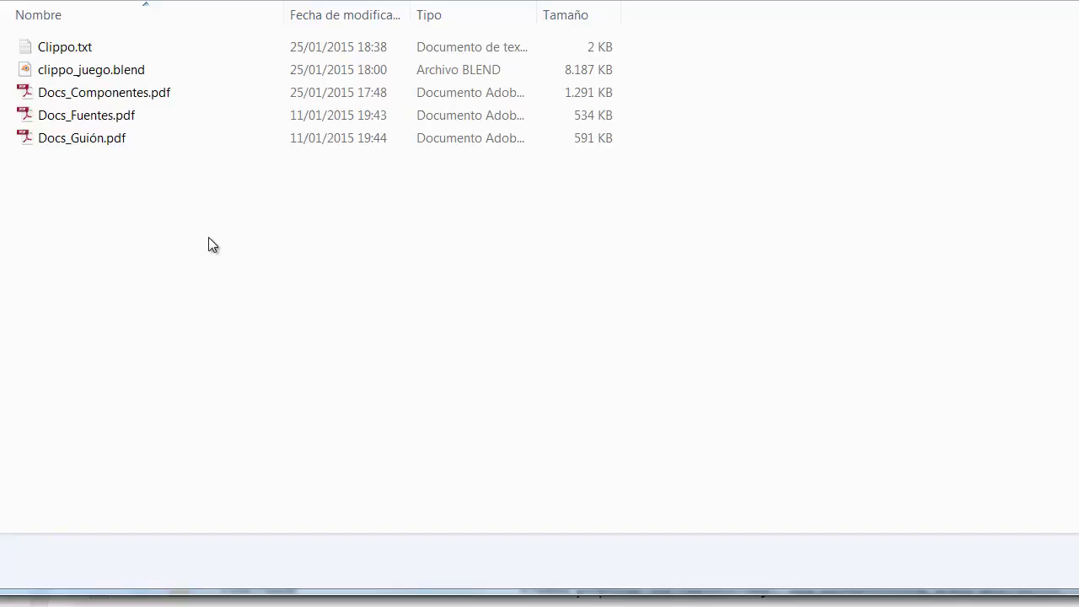
Select clippo_juego.blend in the project folder and open it in Blender
drag(208, 237, 60, 96)
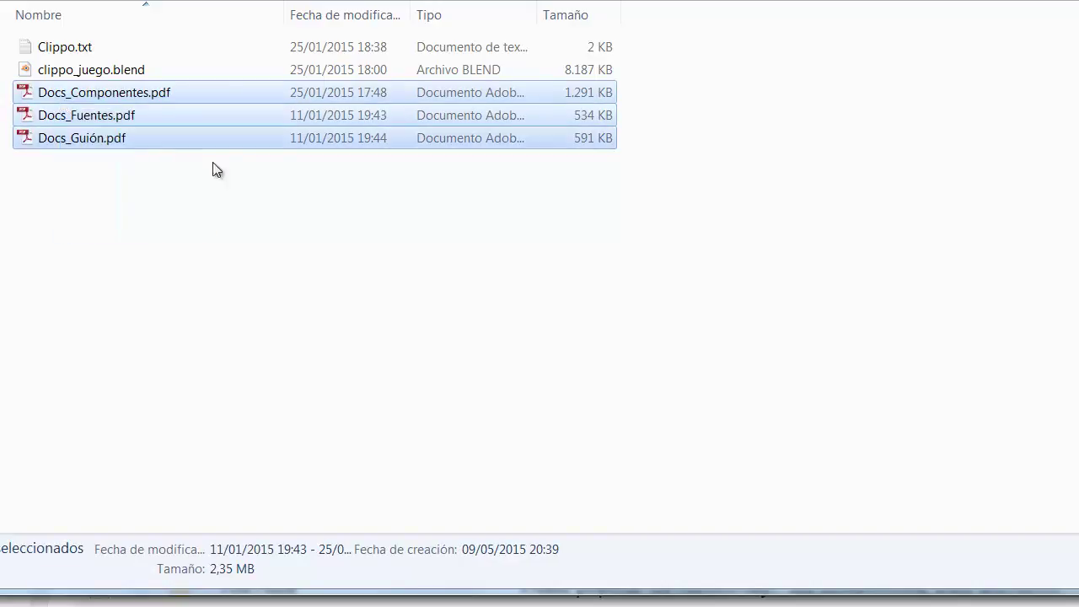
click(129, 75)
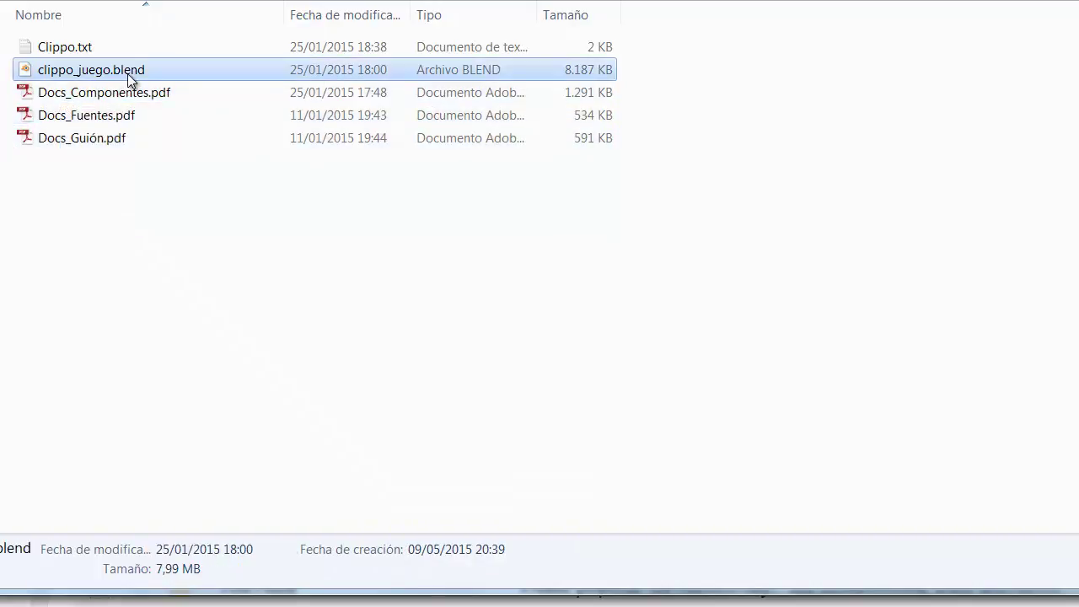
double_click(127, 74)
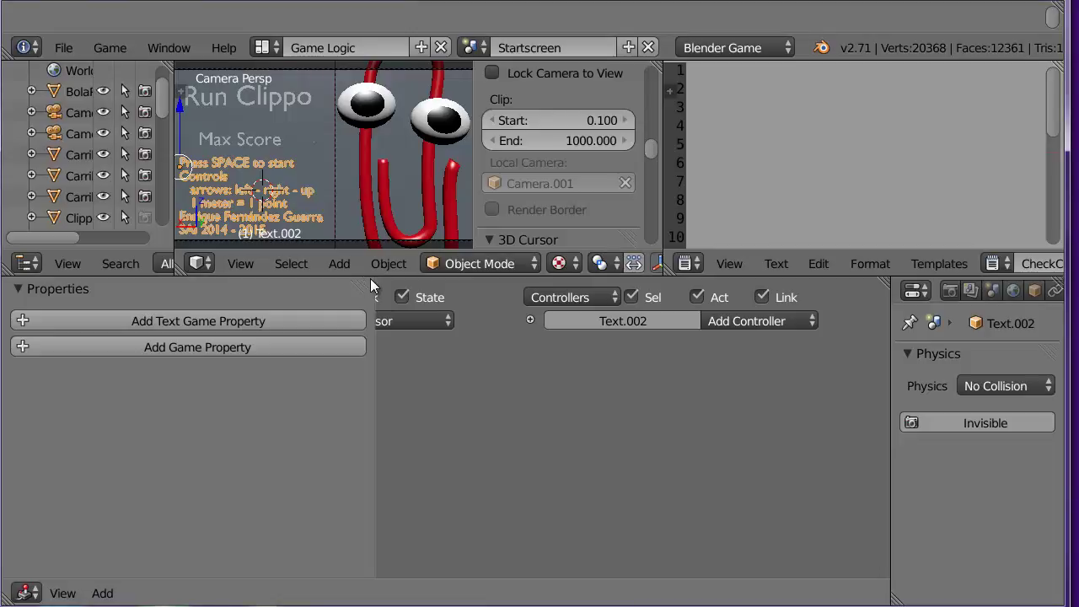
Enlarge the 3D view, then run Run Clippo with P, start with Space, quit with Esc
drag(370, 276, 396, 436)
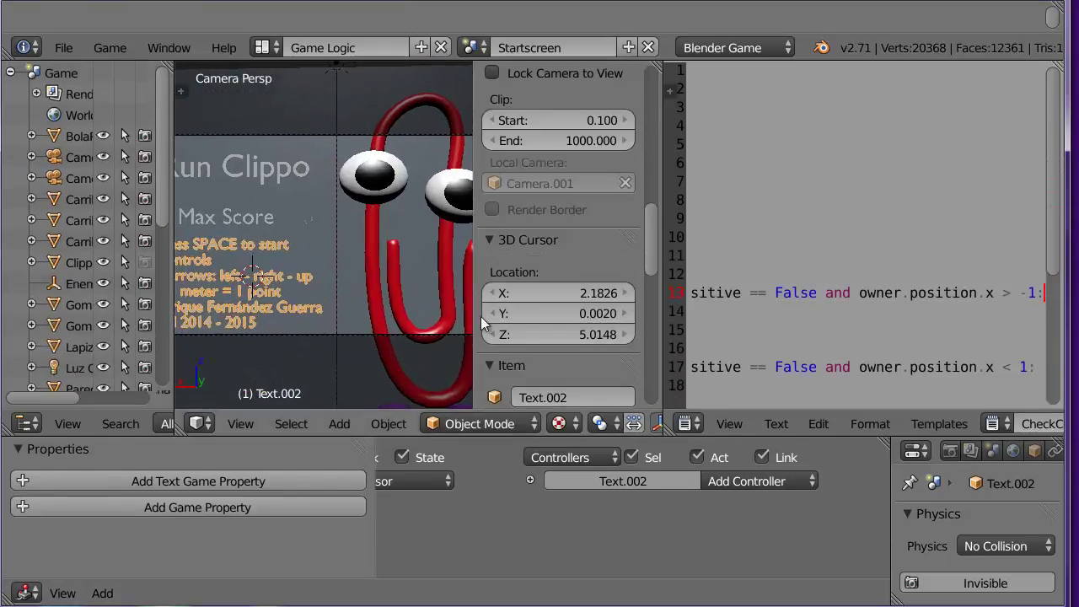
drag(666, 334, 960, 336)
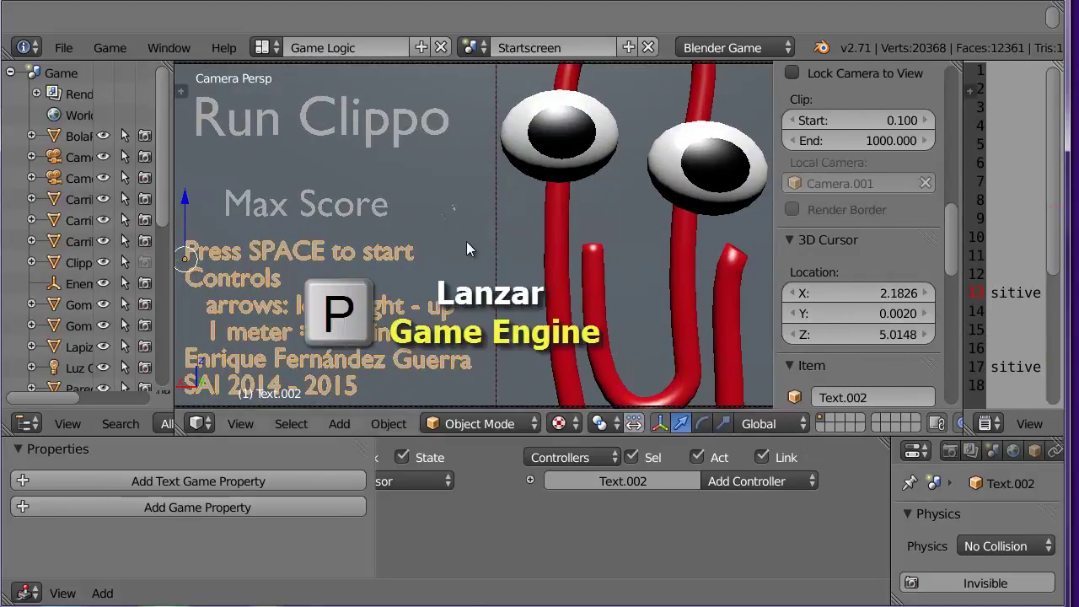
key(p)
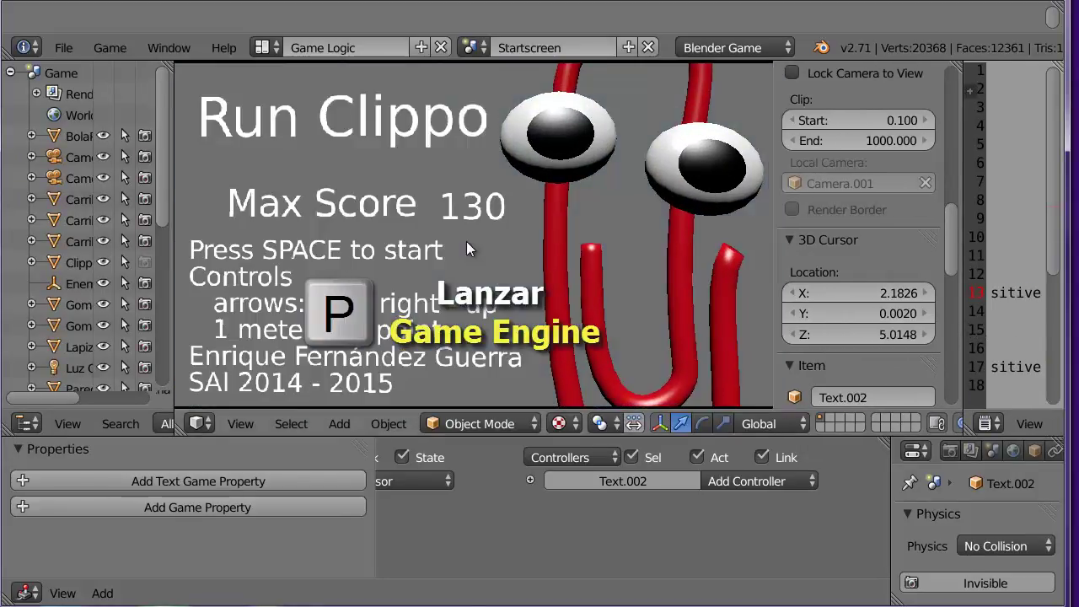
key(space)
key(Escape)
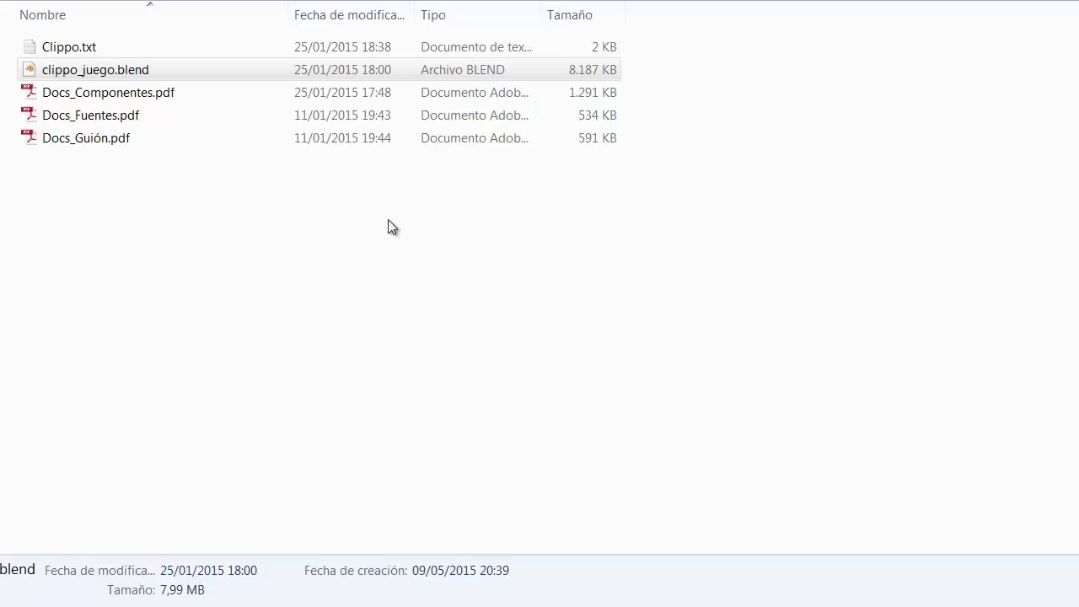
Create a new folder named ejec beside clippo_juego.blend
right_click(388, 219)
mouse_move(437, 442)
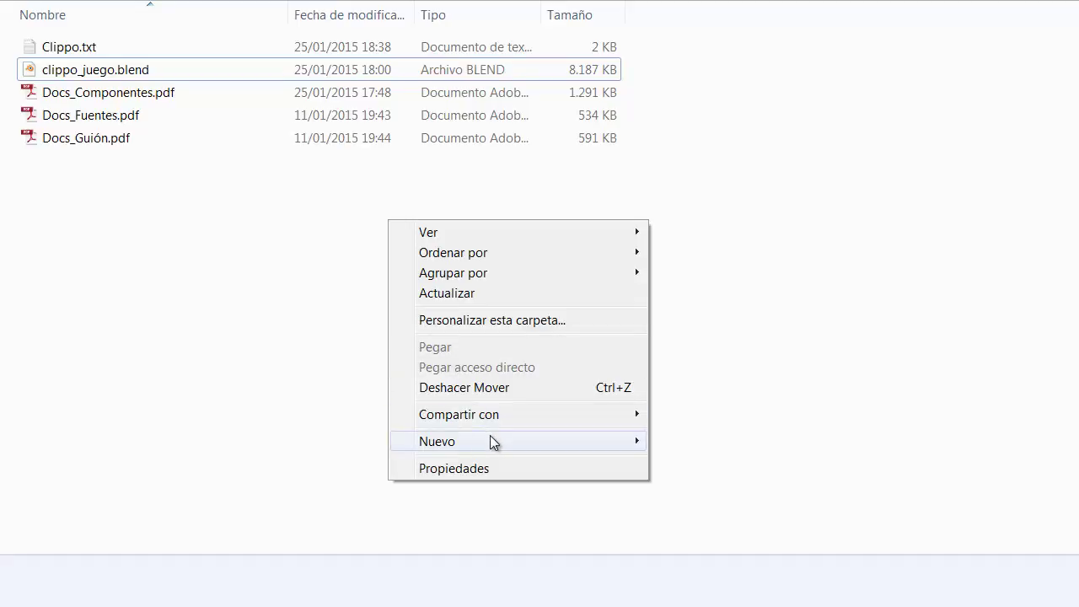
click(662, 150)
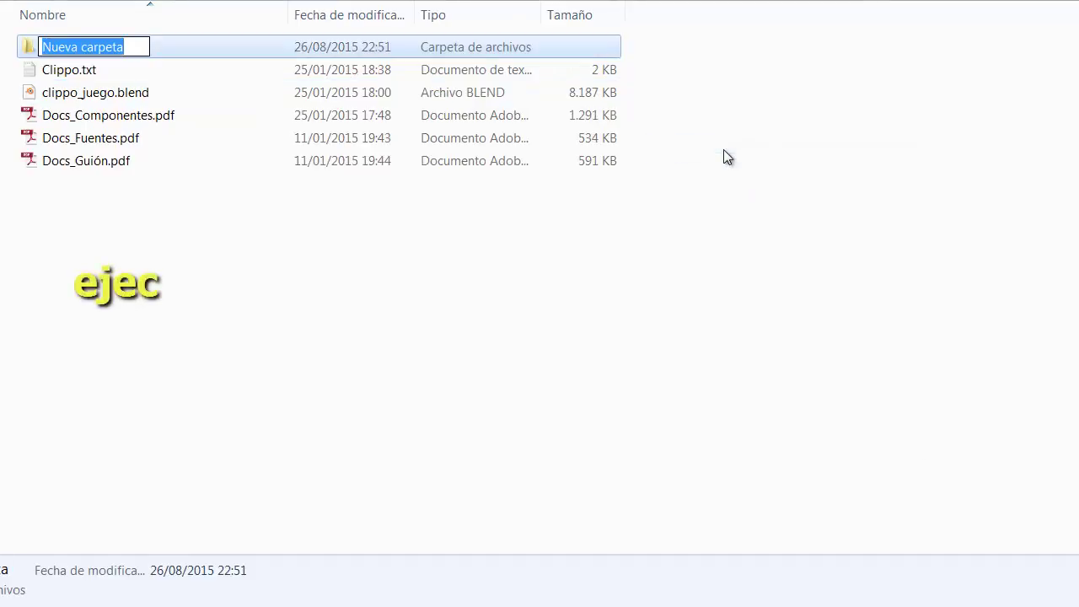
text(ejec)
key(Return)
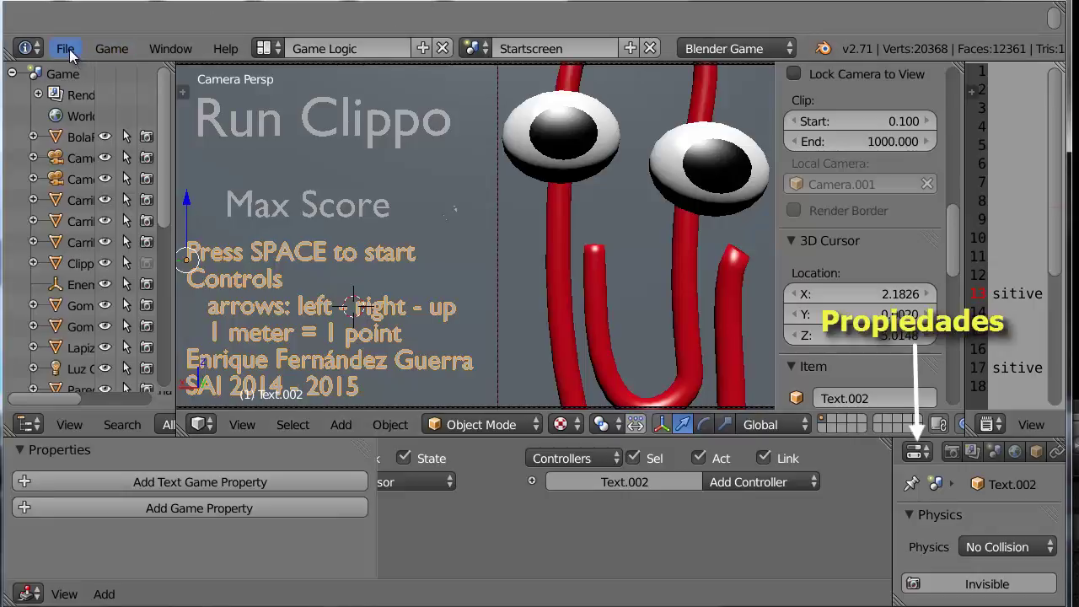
In Render properties, expand Standalone Player at 640 × 480 and leave Fullscreen off
click(951, 452)
drag(891, 526, 782, 526)
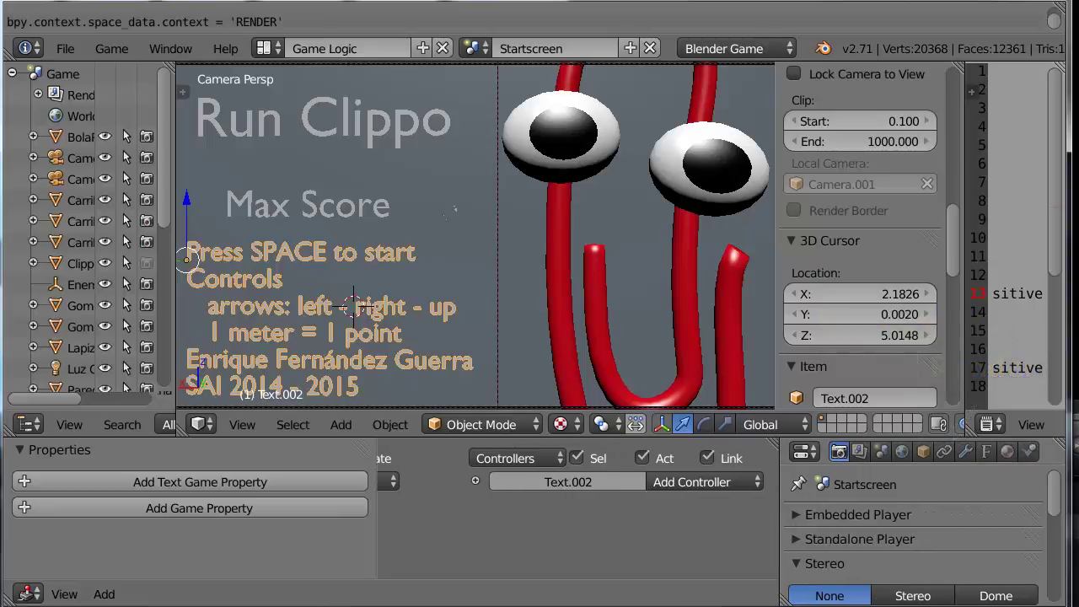
scroll(1058, 512, down, 1)
click(800, 510)
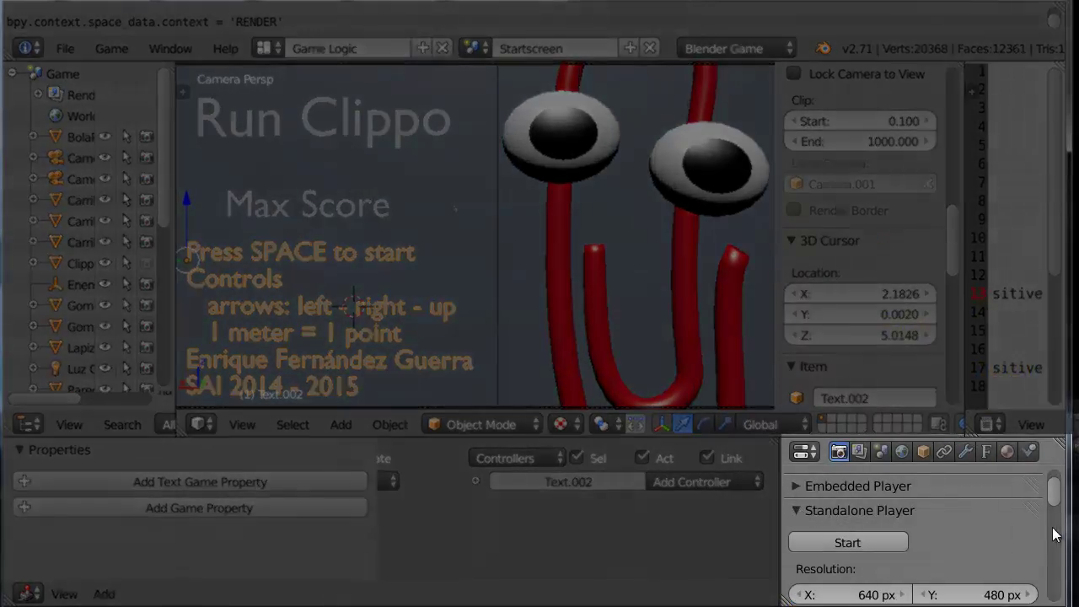
scroll(1054, 512, down, 1)
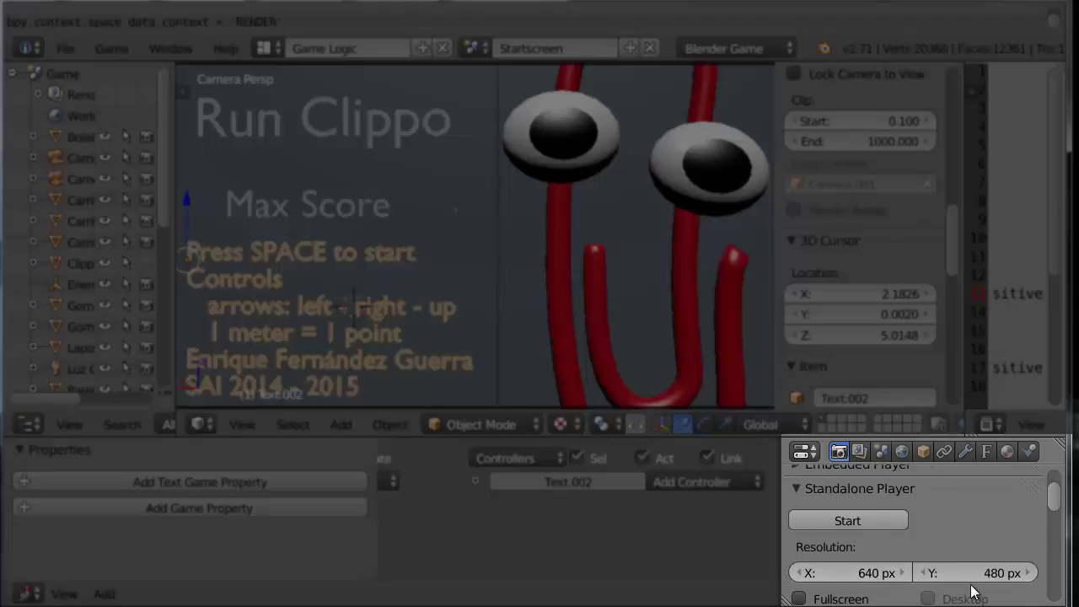
click(799, 599)
click(799, 599)
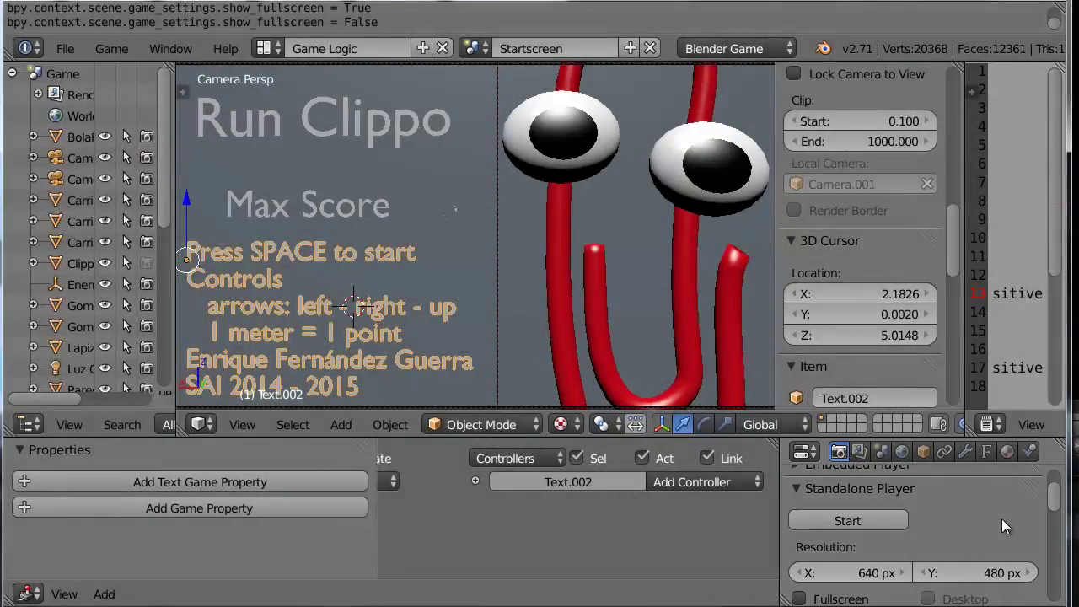
Search the add-ons for 'game', enable Save As Game Engine Runtime, and close User Preferences
click(68, 48)
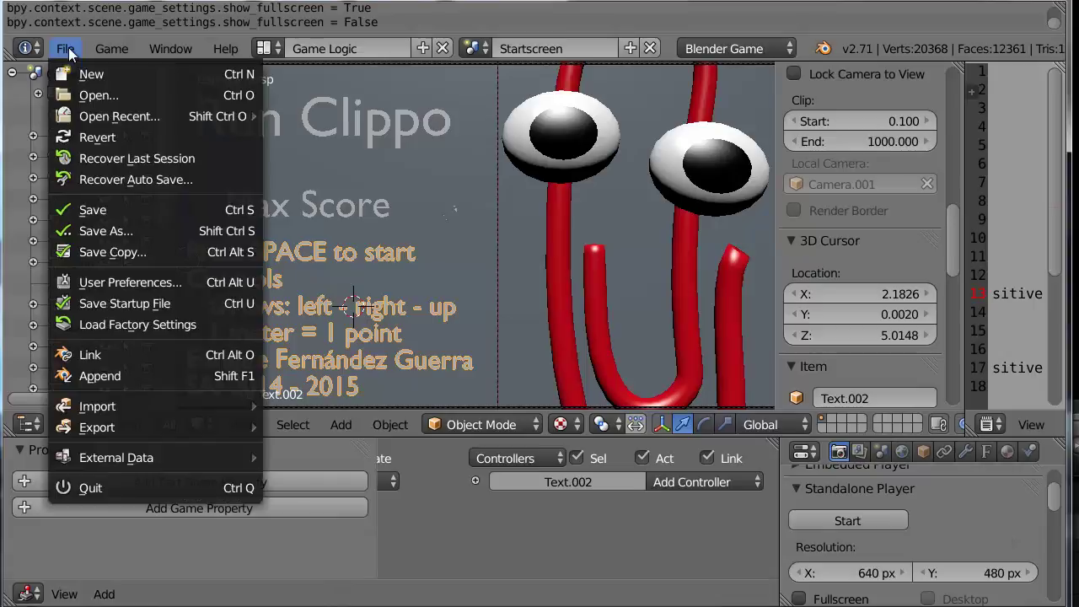
click(127, 282)
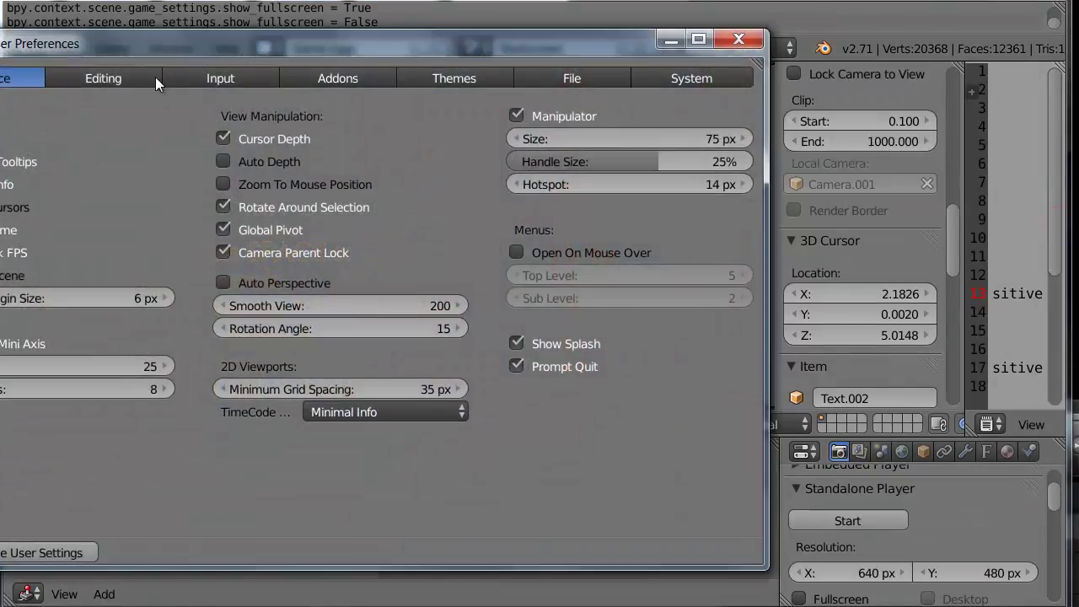
drag(167, 44, 380, 47)
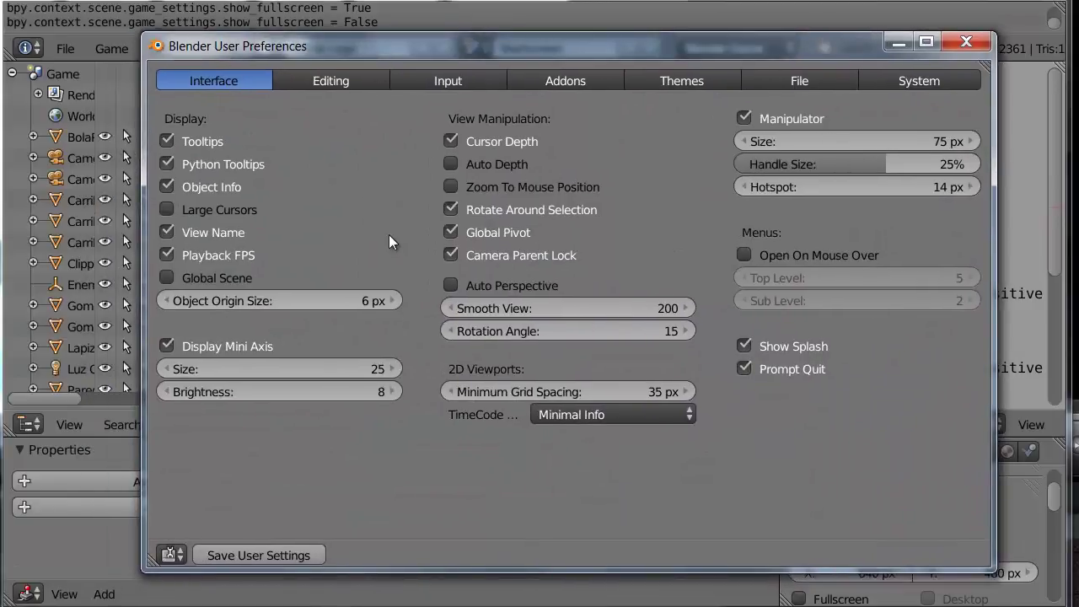
click(580, 81)
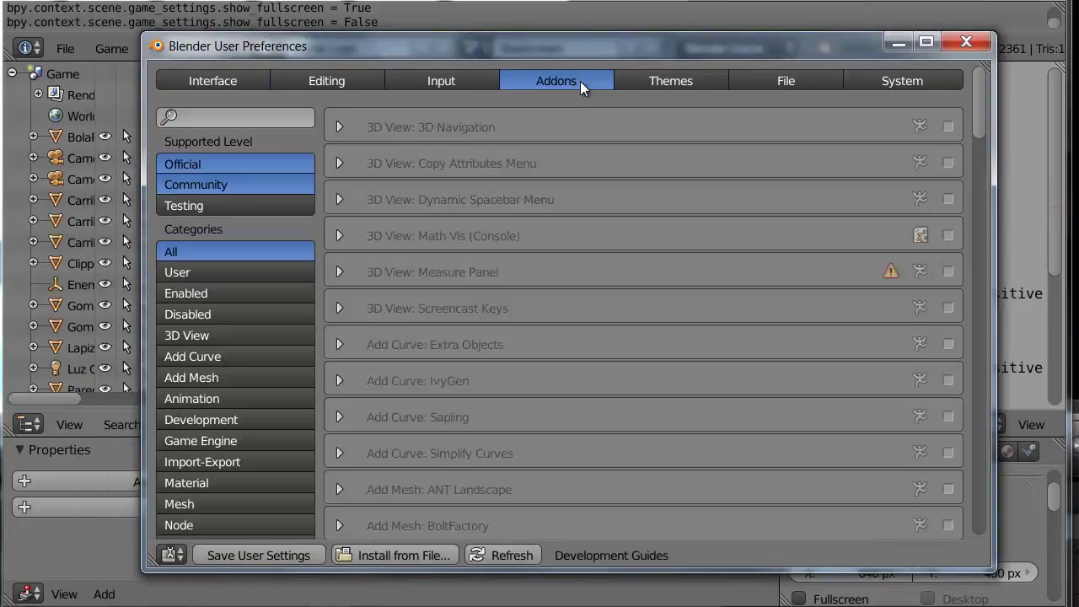
click(219, 114)
text(ga)
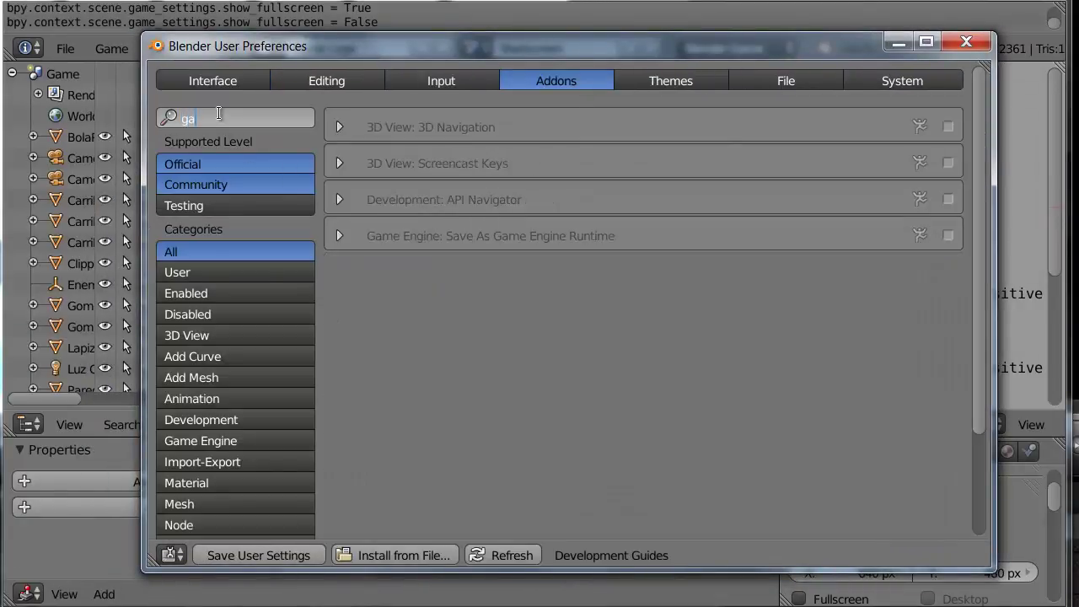
text(me)
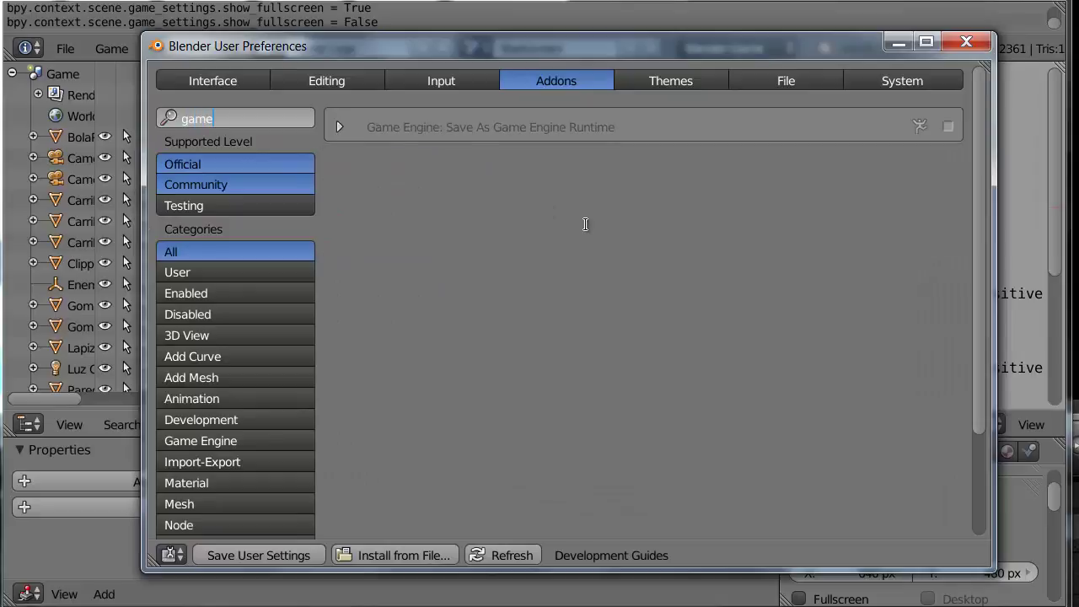
click(948, 126)
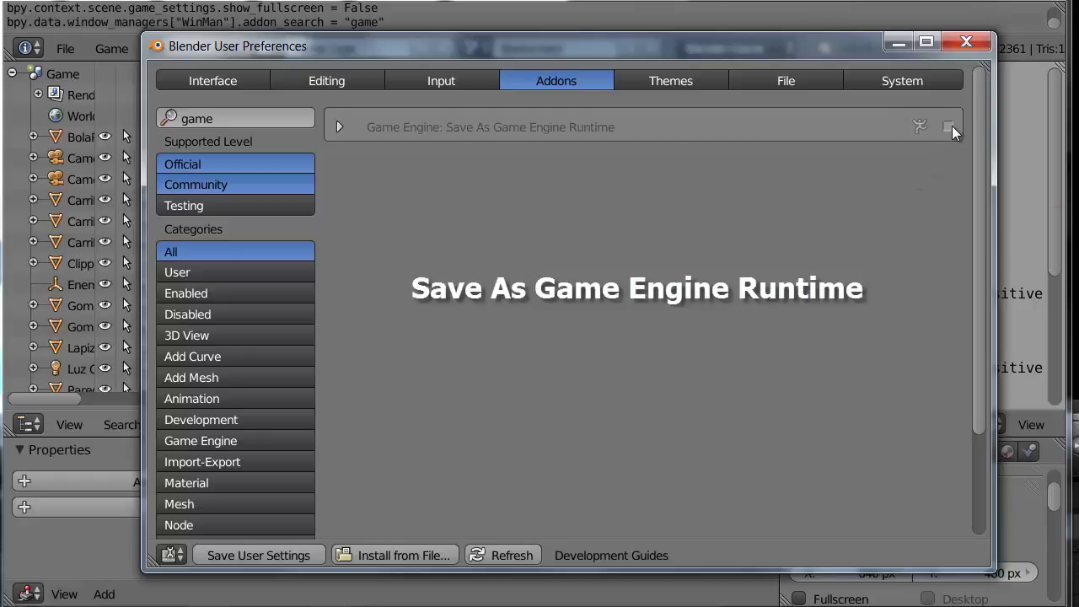
click(949, 126)
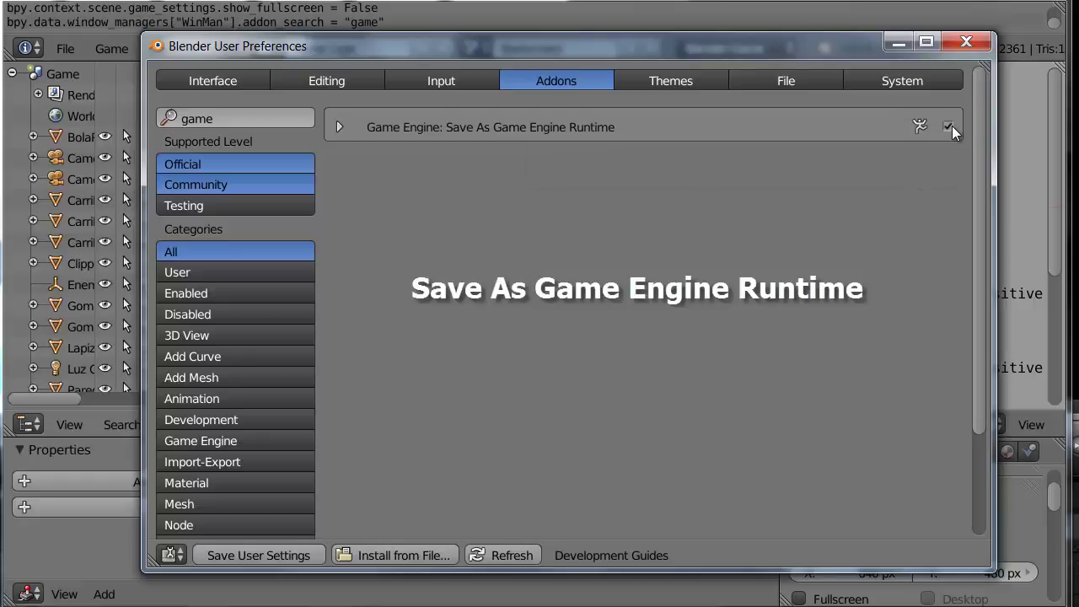
click(967, 42)
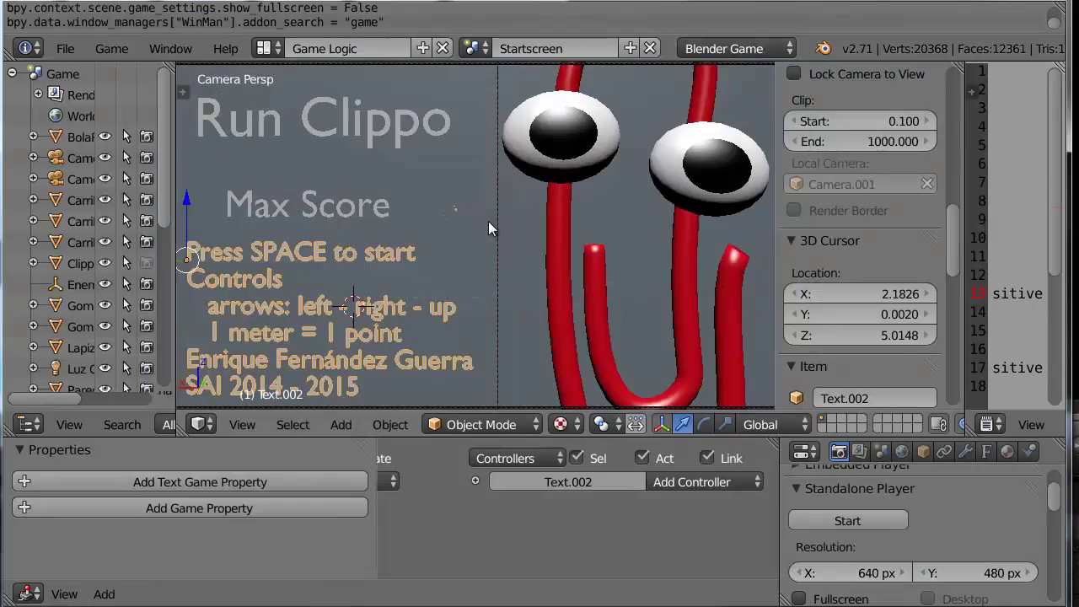
Save the game as the runtime clippo_juego.exe inside the ejec folder
key(space)
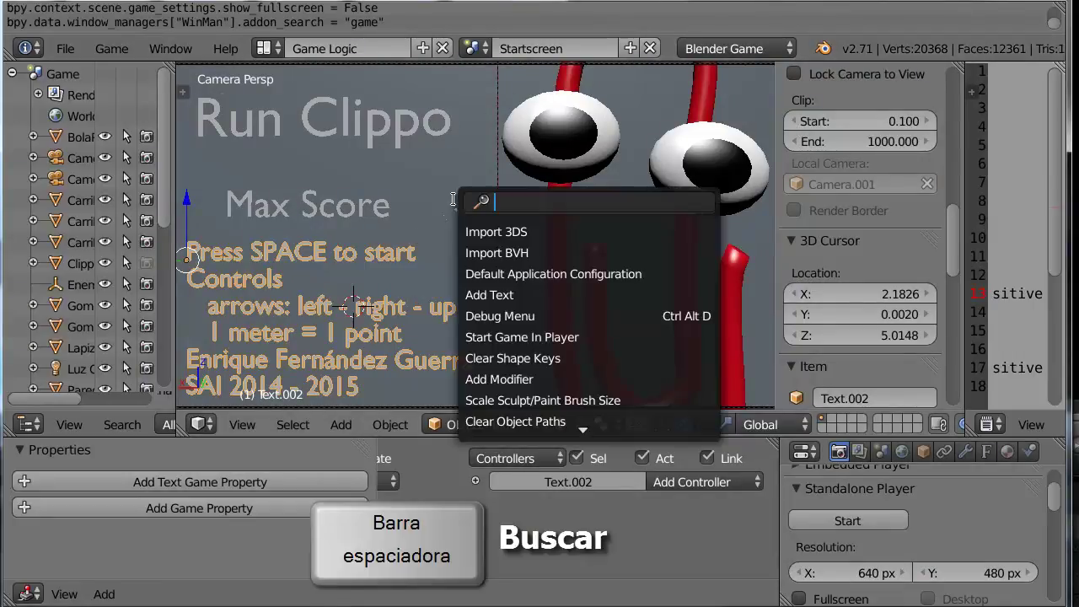
text(ru)
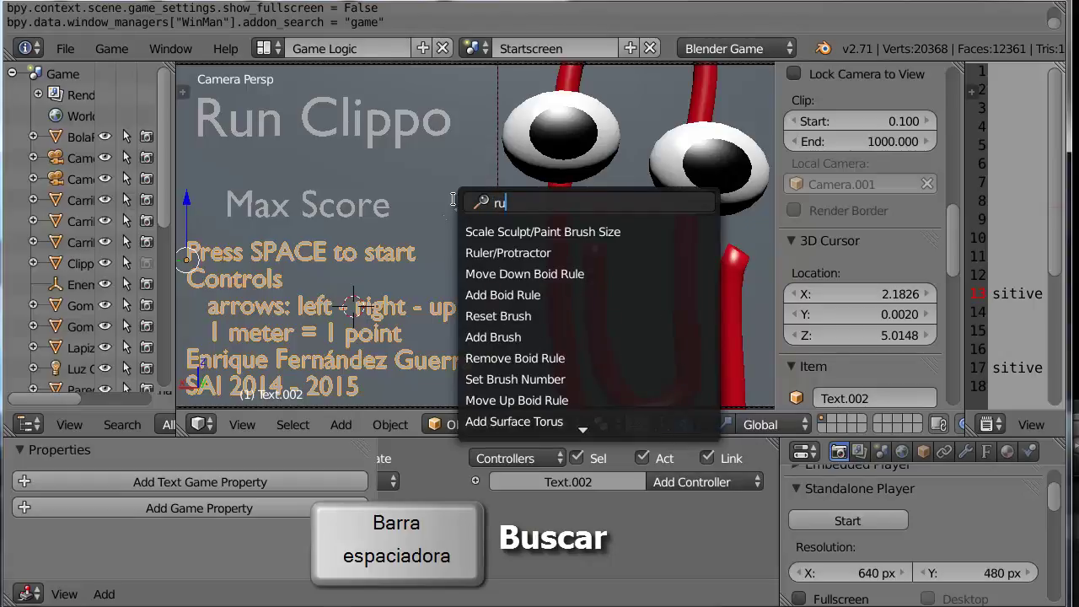
text(n)
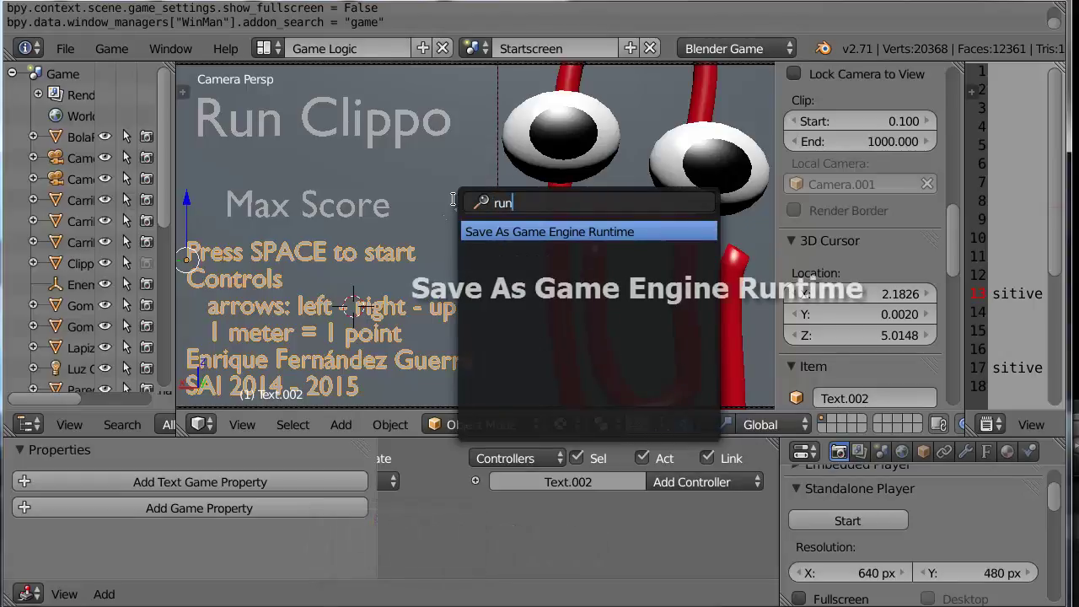
click(509, 232)
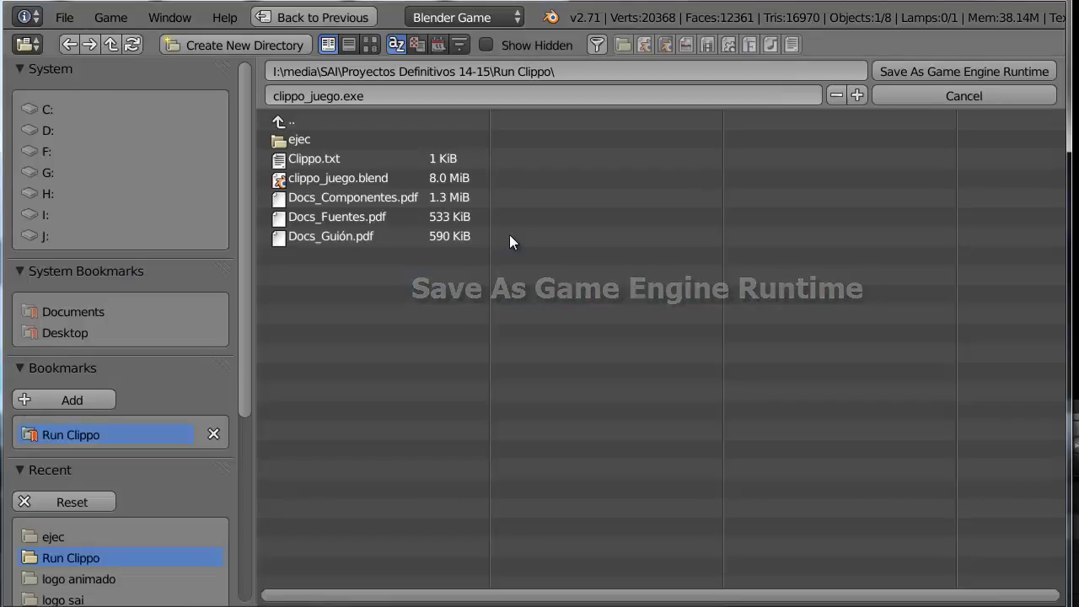
click(300, 141)
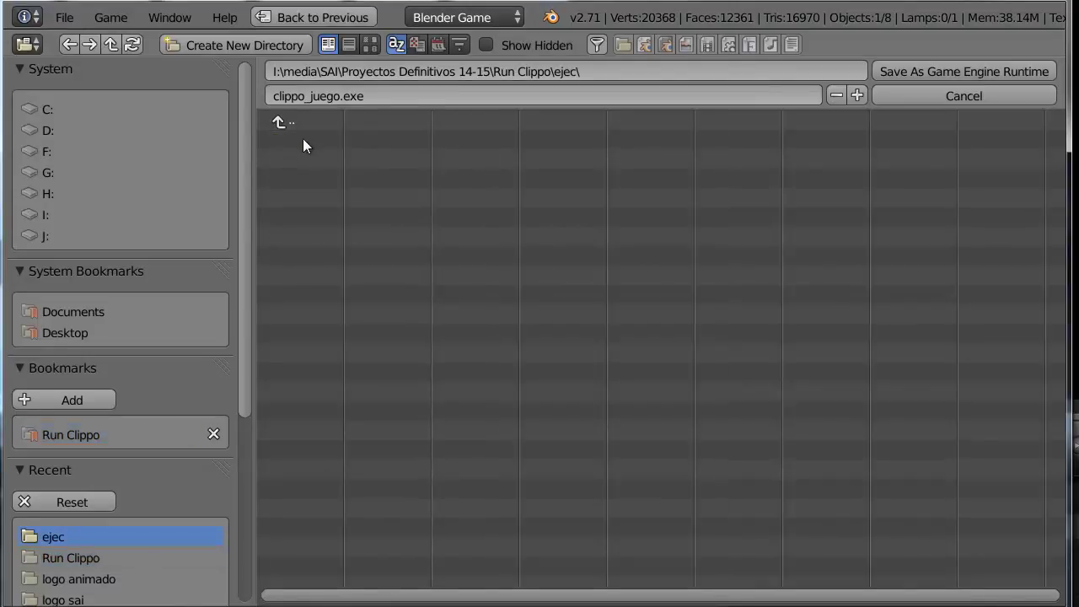
click(954, 72)
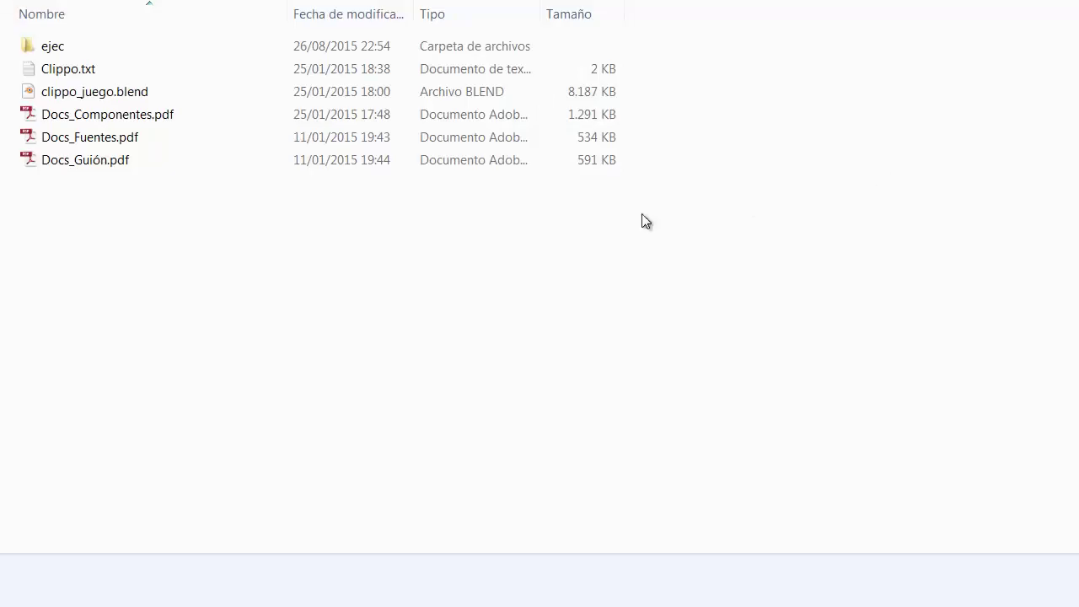
Open the ejec folder to check for clippo_juego.exe and its DLLs
double_click(54, 49)
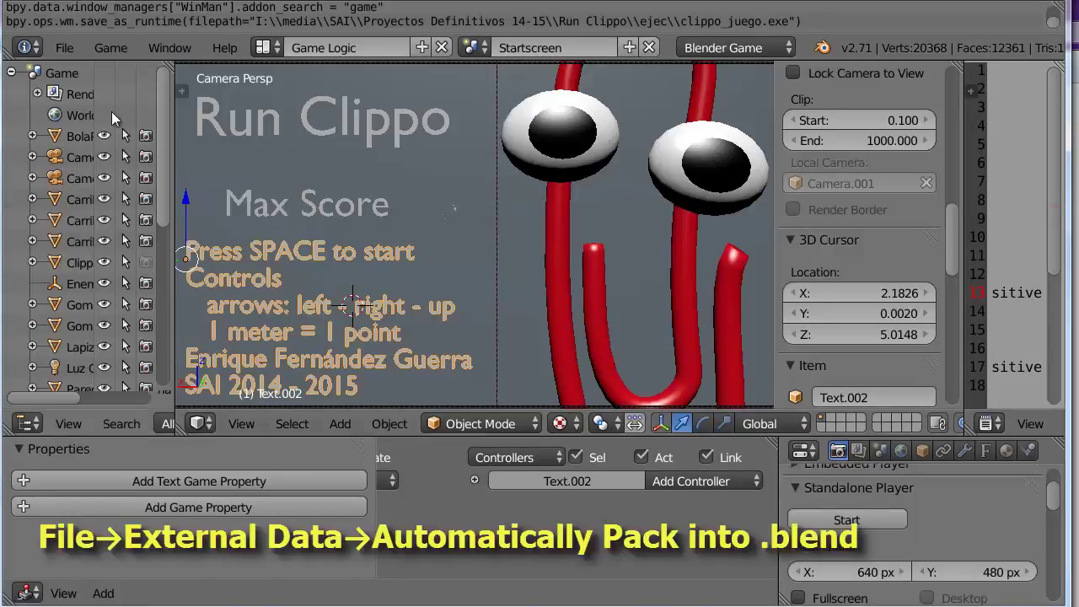
Switch off Automatically Pack Into .blend under External Data, then reopen the File menu
click(64, 48)
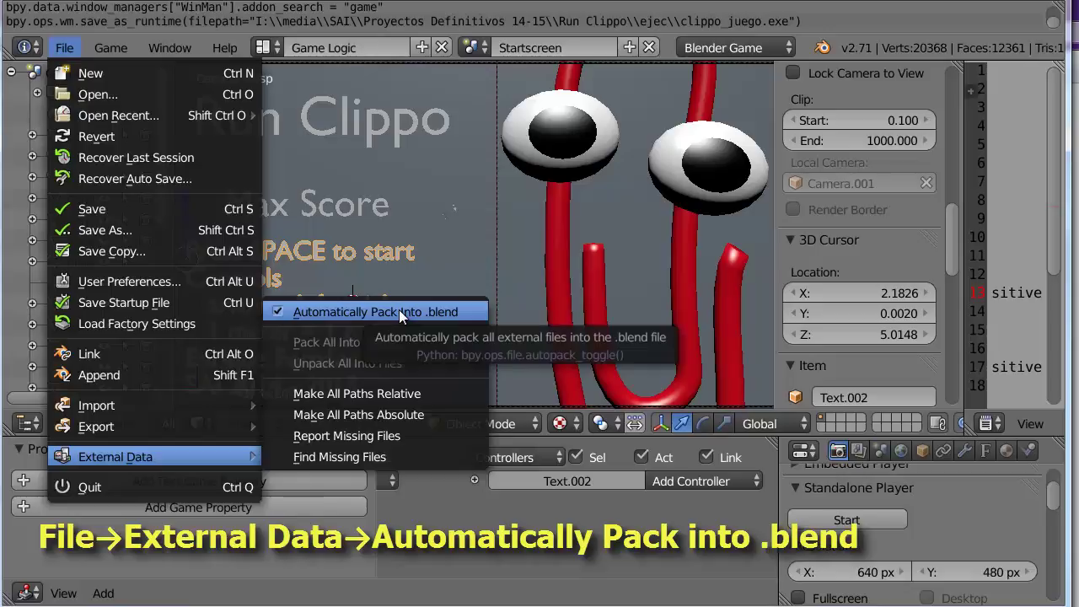
click(399, 313)
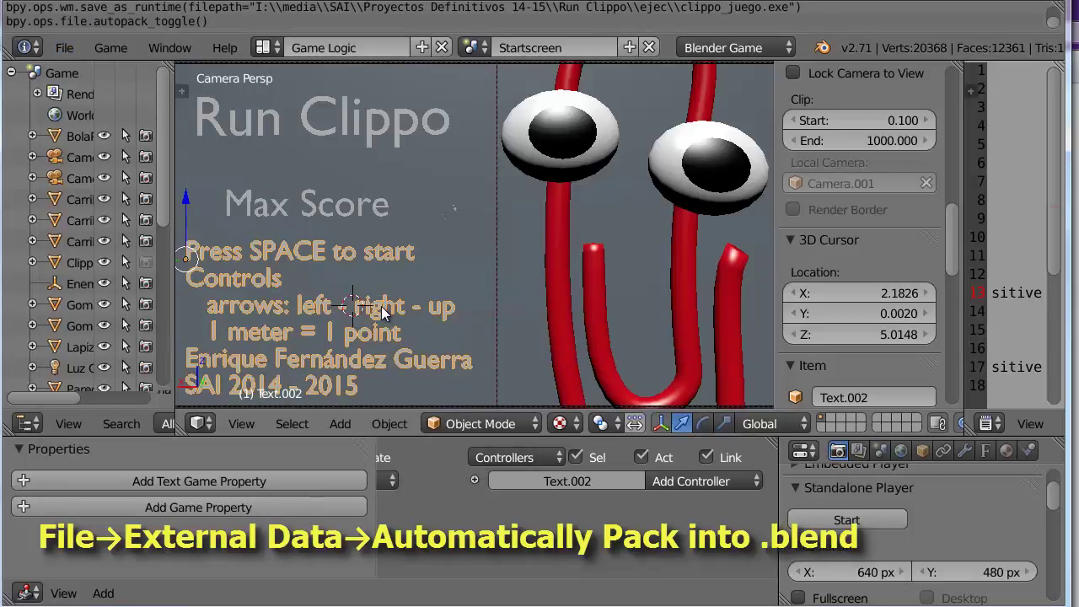
click(65, 49)
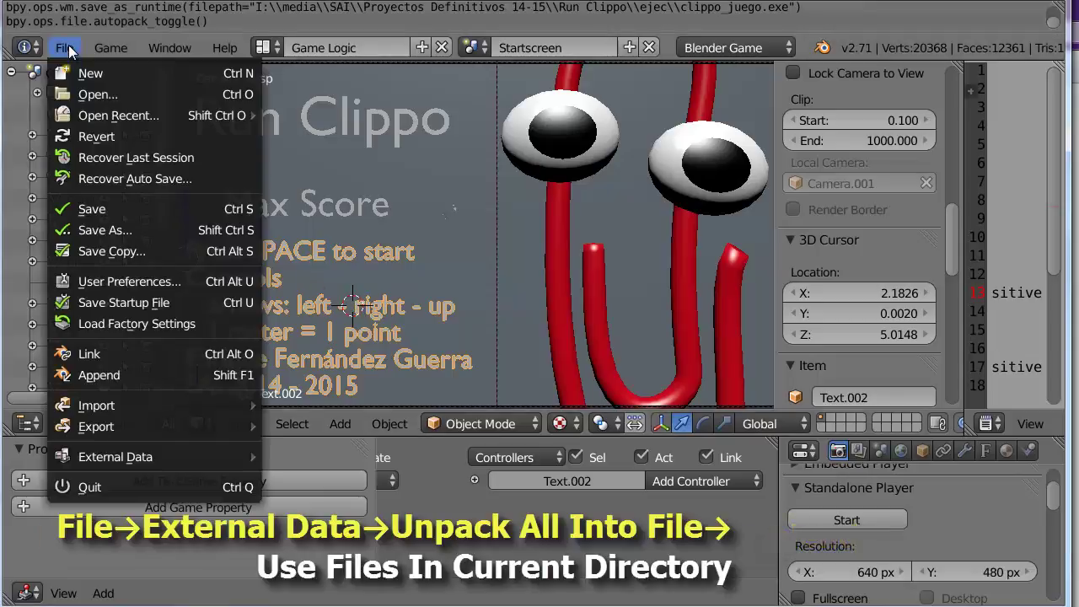
mouse_move(116, 456)
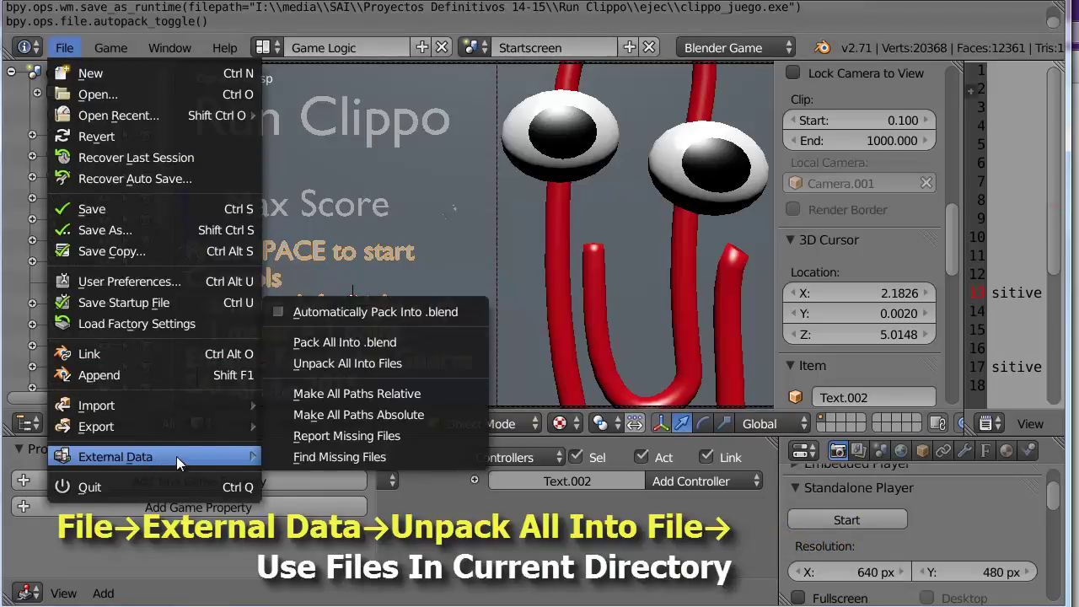
Unpack all files, then check the new sounds and textures folders in Explorer
click(412, 364)
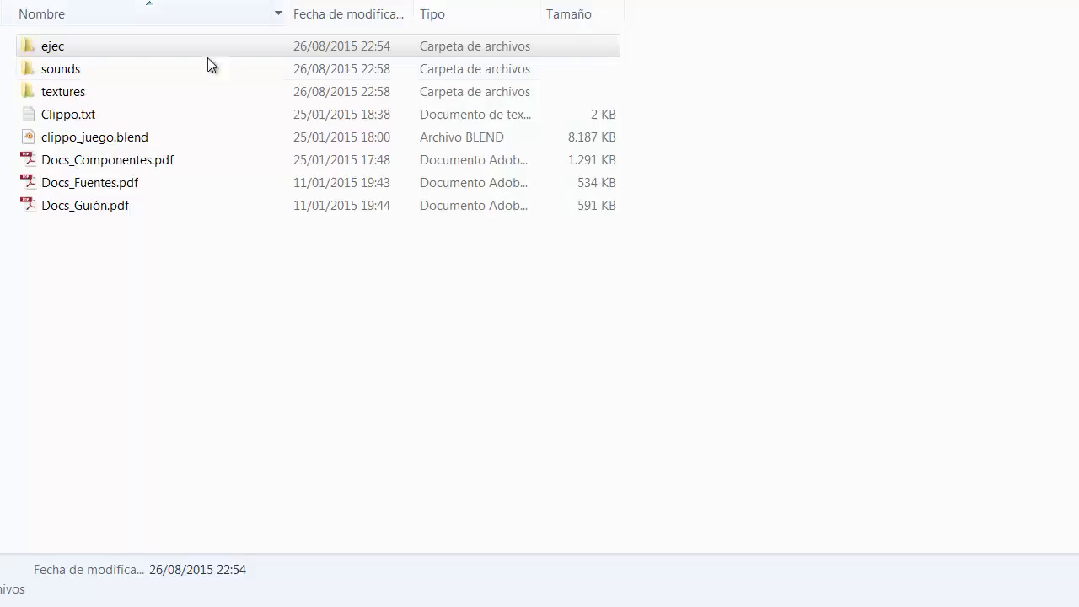
double_click(72, 74)
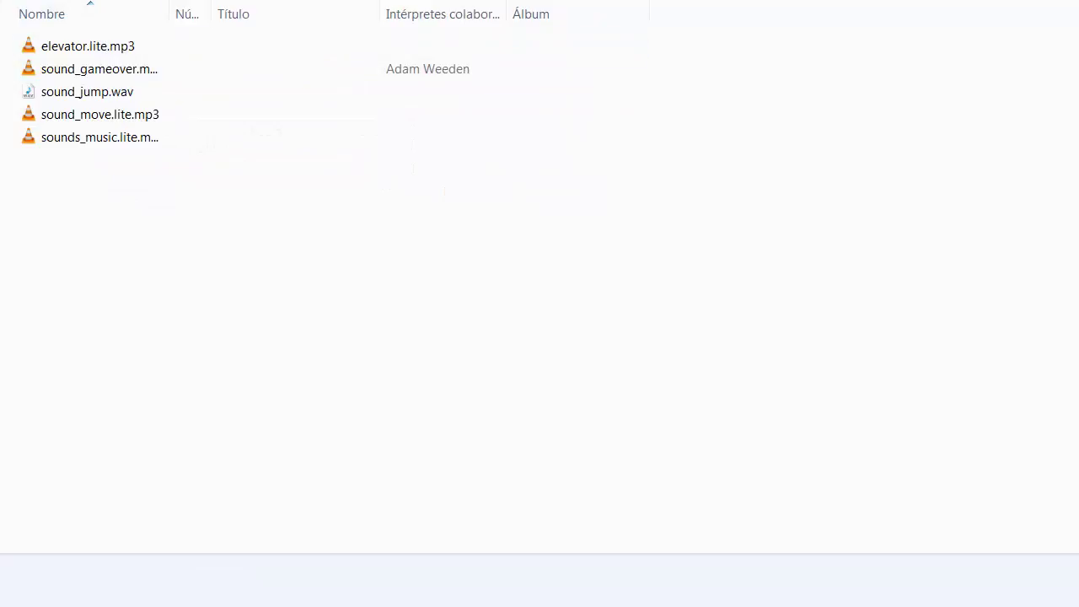
key(BackSpace)
double_click(103, 95)
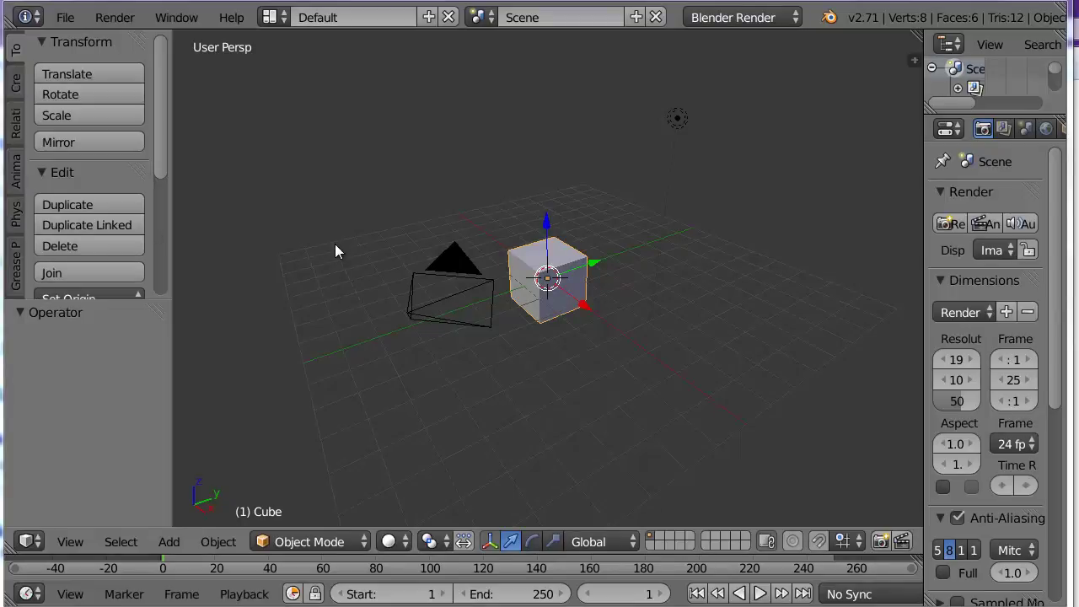
Through File > Append, select the Clippo.001 object in clippo_juego.blend's Object folder from the Run Clippo bookmark
click(65, 18)
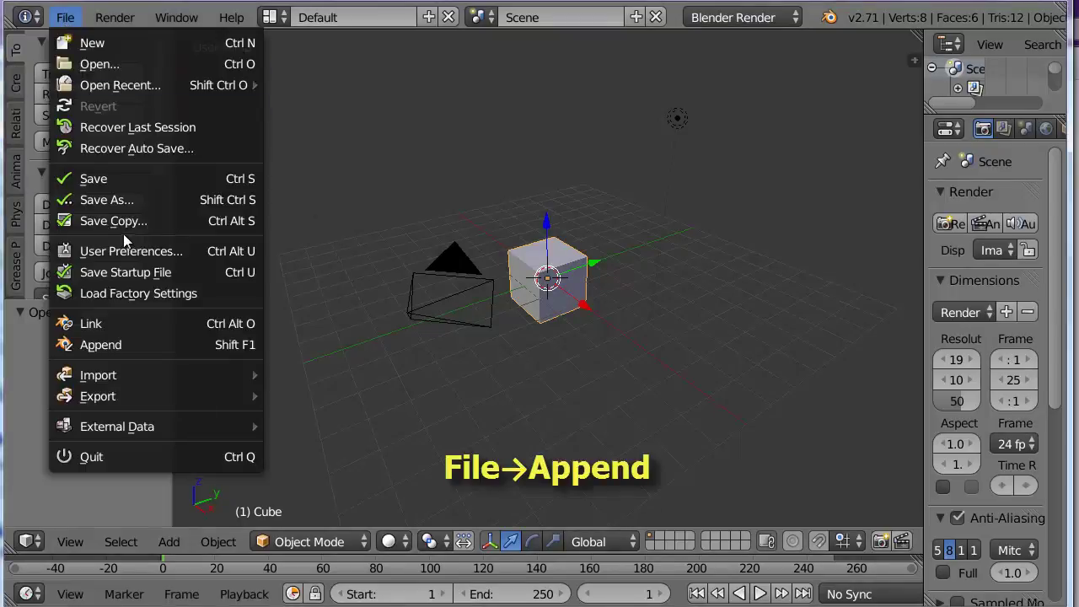
click(155, 347)
click(81, 435)
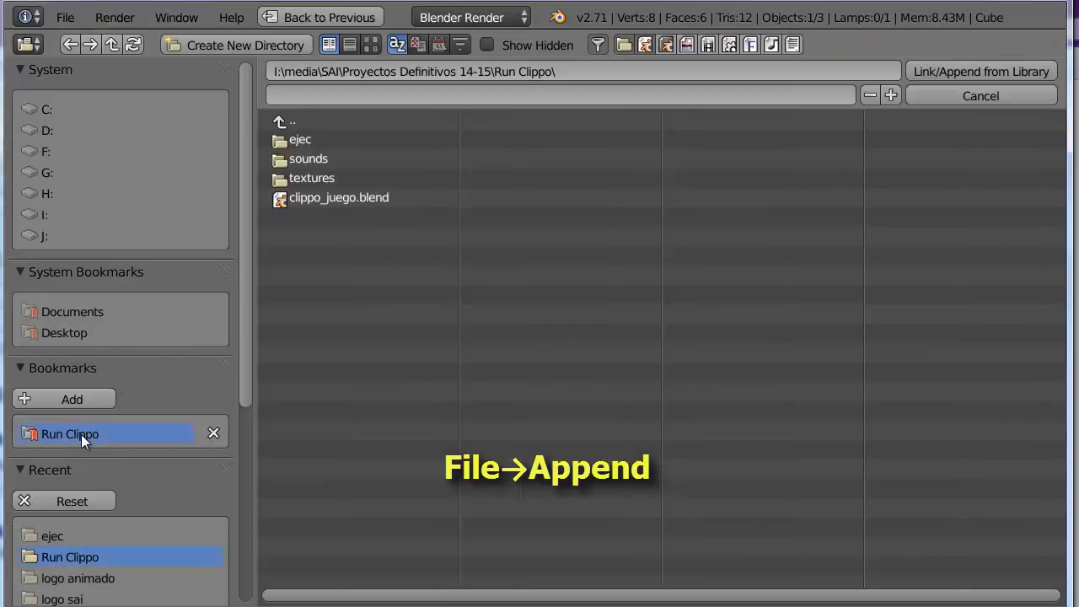
double_click(350, 197)
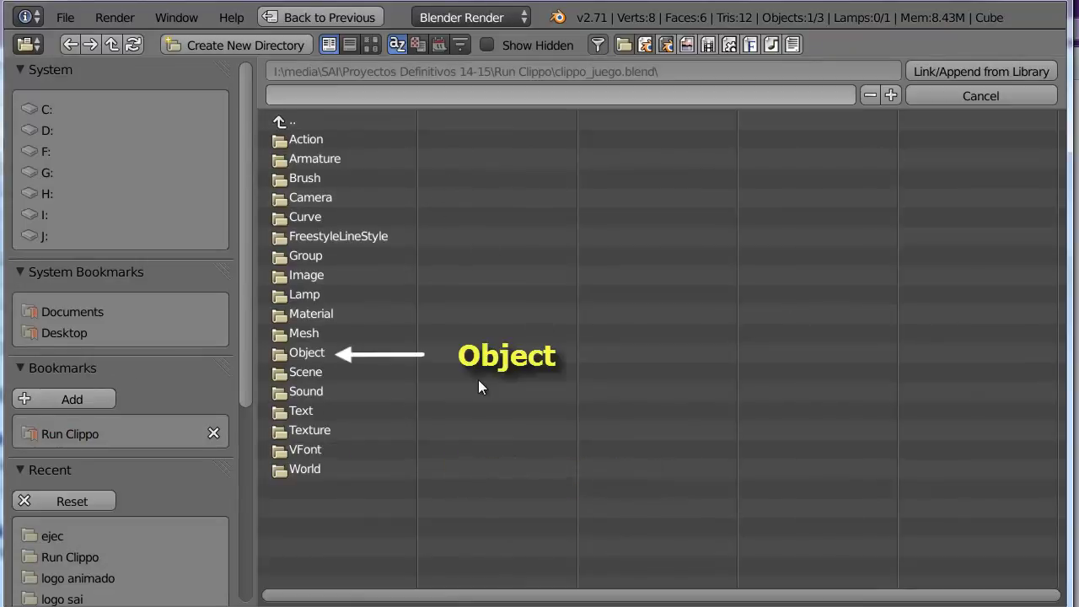
click(341, 358)
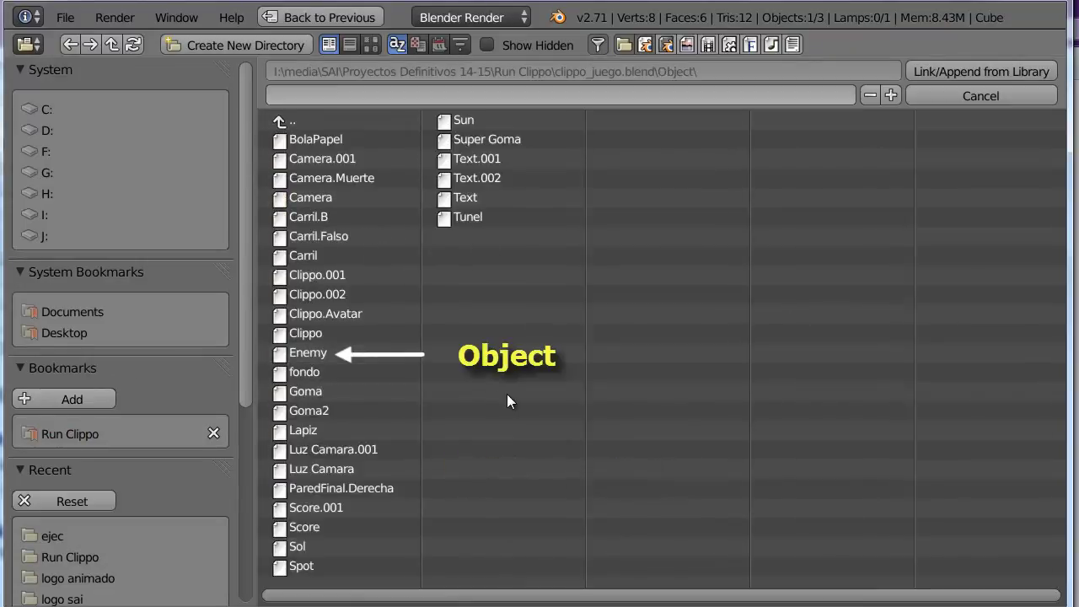
click(323, 276)
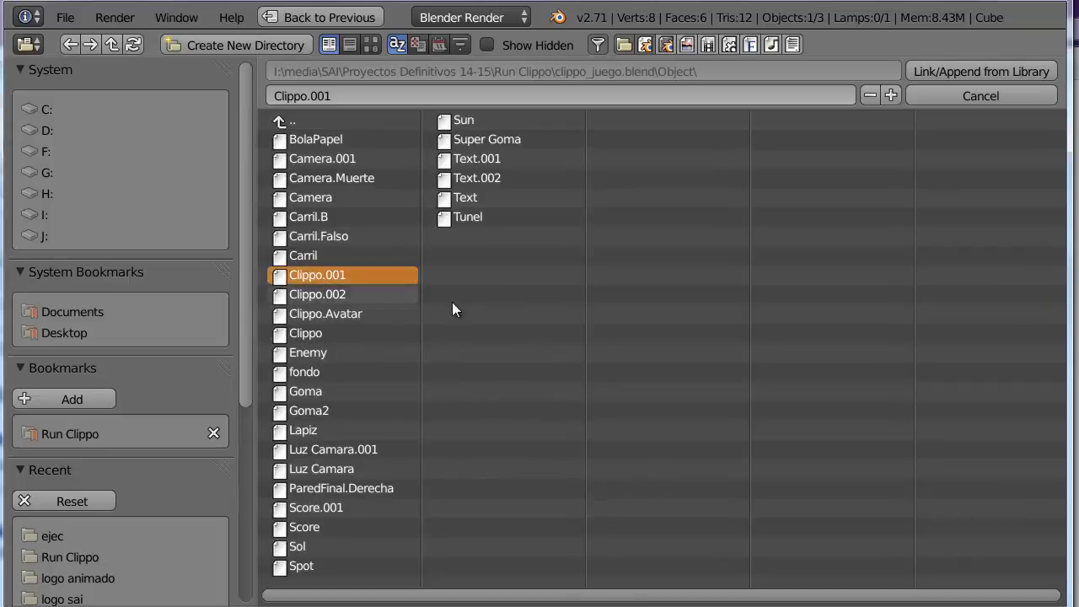
Append Clippo.001 into the current scene beside the cube
click(1013, 66)
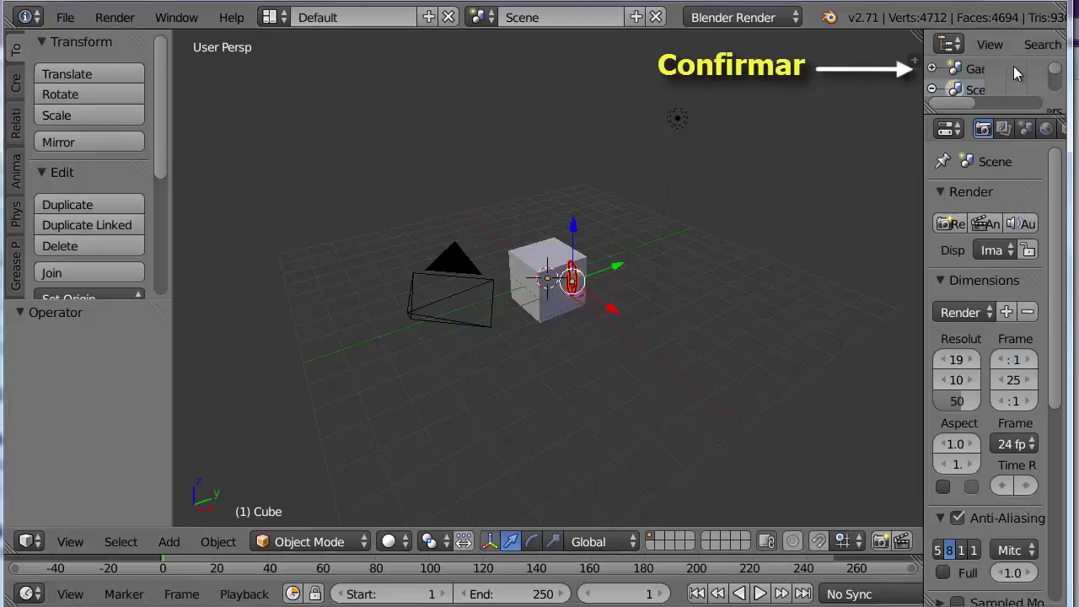
middle_drag(448, 388, 590, 370)
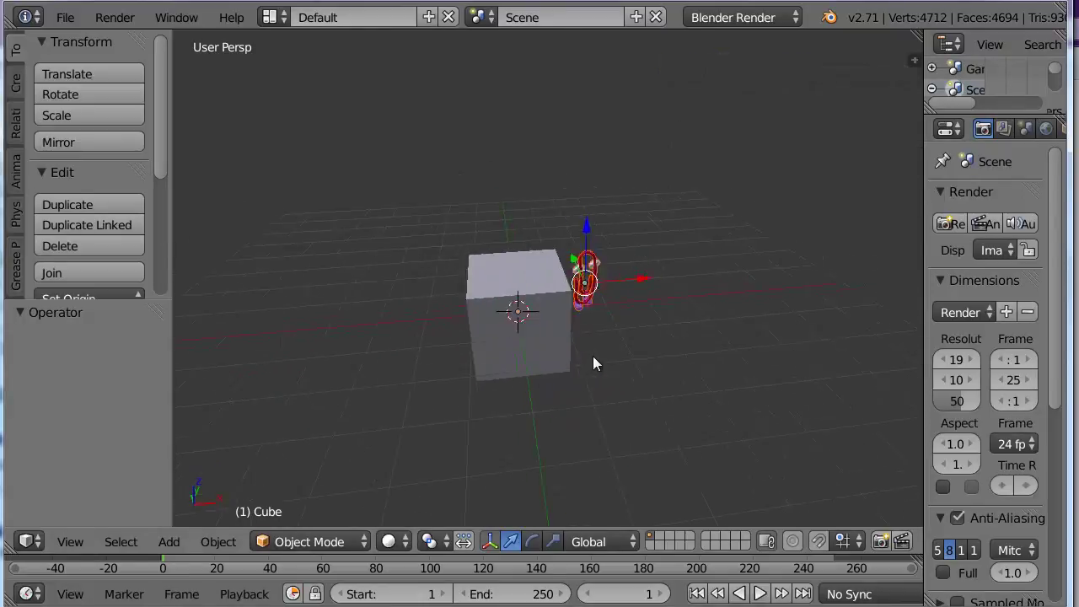
scroll(663, 365, up, 8)
scroll(663, 363, down, 5)
Show the appended paperclip character with Texture viewport shading
mouse_move(707, 337)
middle_down()
mouse_move(458, 349)
mouse_move(400, 462)
middle_up()
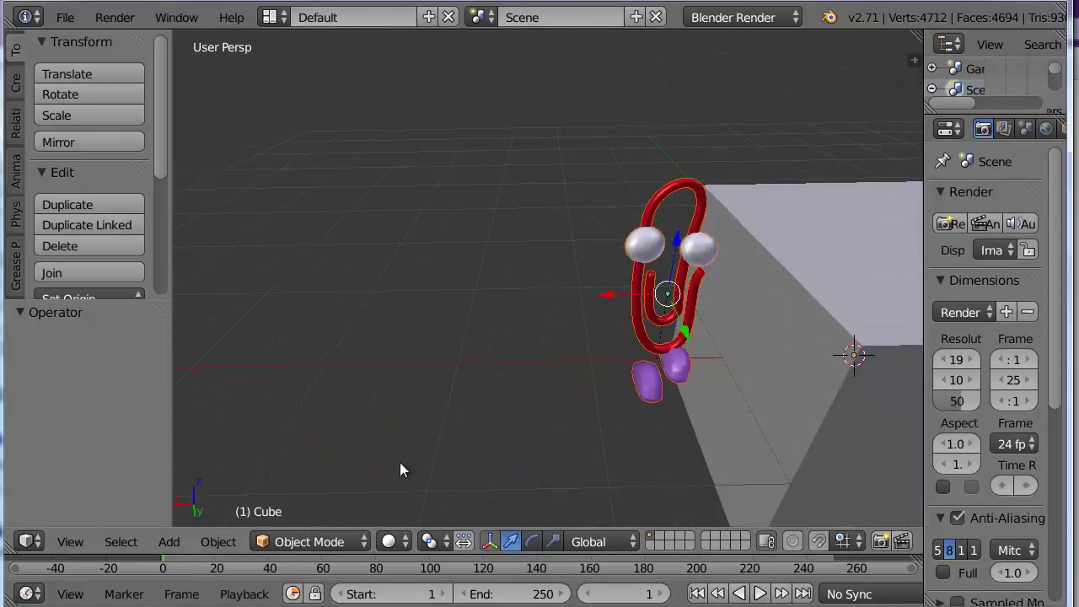
click(396, 541)
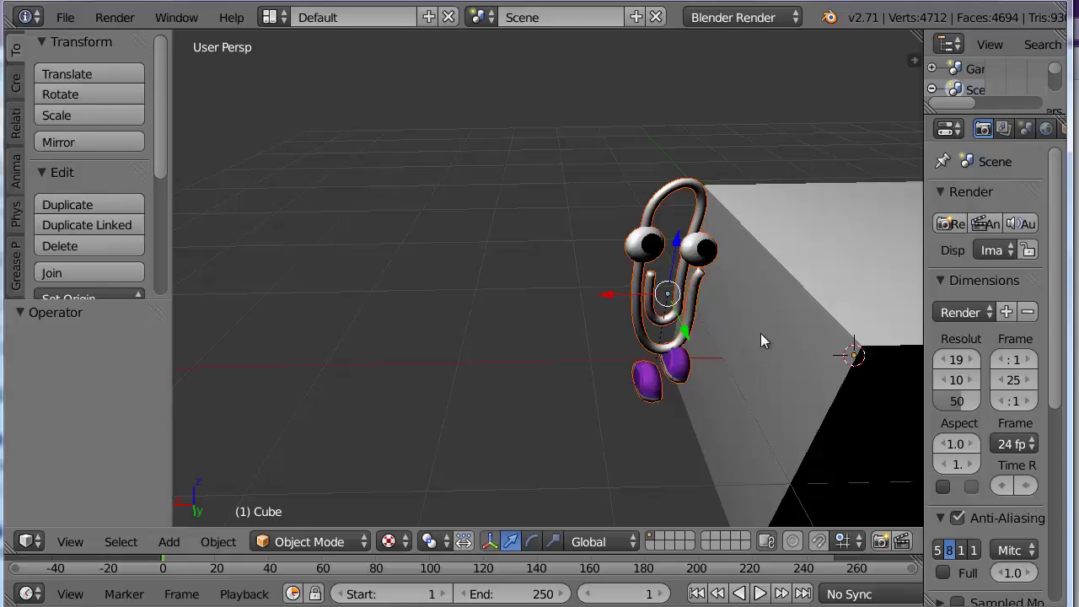
mouse_move(761, 335)
middle_down()
mouse_move(702, 323)
mouse_move(710, 328)
middle_up()
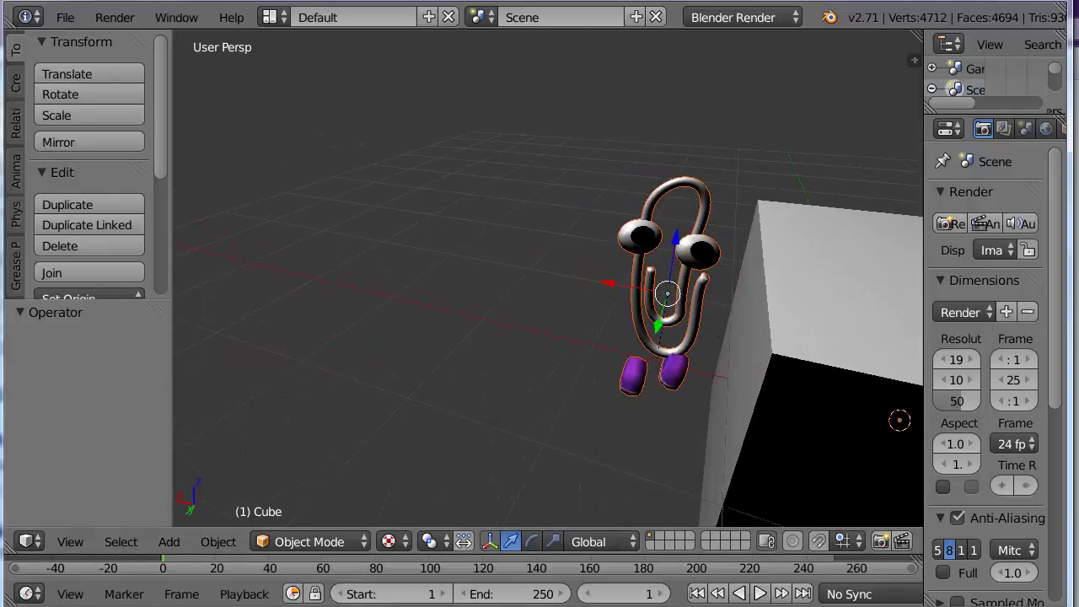